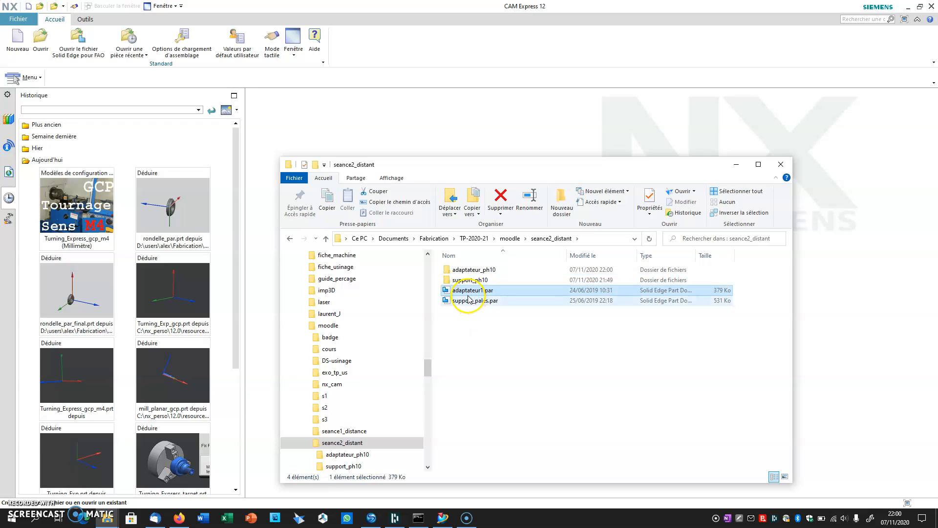
- Paste the copied adaptateur1.par file into the adaptateur_ph10 folder of seance2_distant
{"action": "left_click", "coordinate": [468, 272]}
{"action": "double_click", "coordinate": [468, 271]}
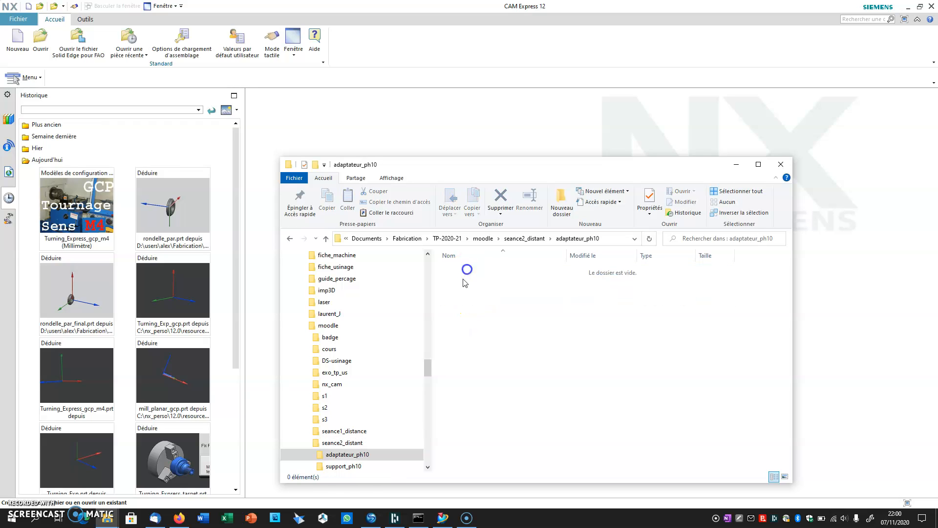
{"action": "key", "text": "ctrl+v"}
{"action": "left_click", "coordinate": [472, 328]}
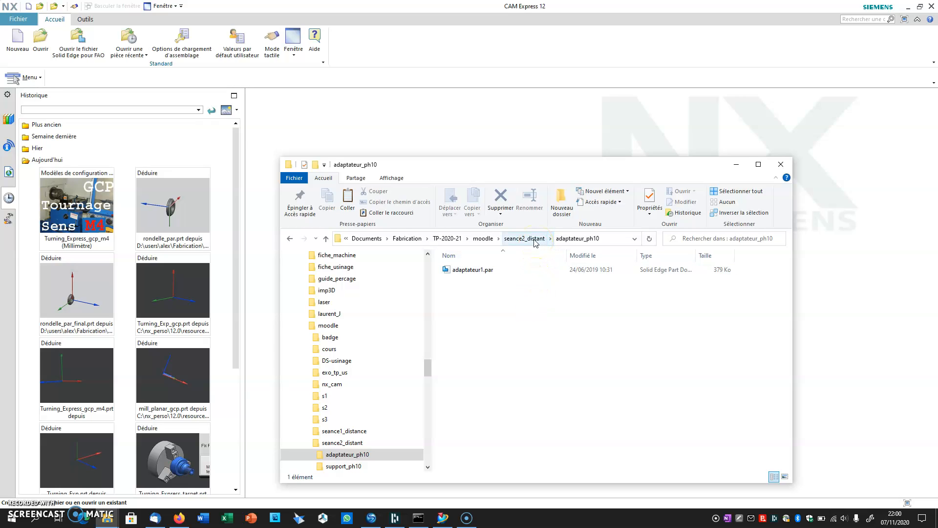
- In CAM Express, open adaptateur1.par from the adaptateur_ph10 folder, with the file type set to Solid Edge part (*.par)
{"action": "left_click", "coordinate": [41, 37]}
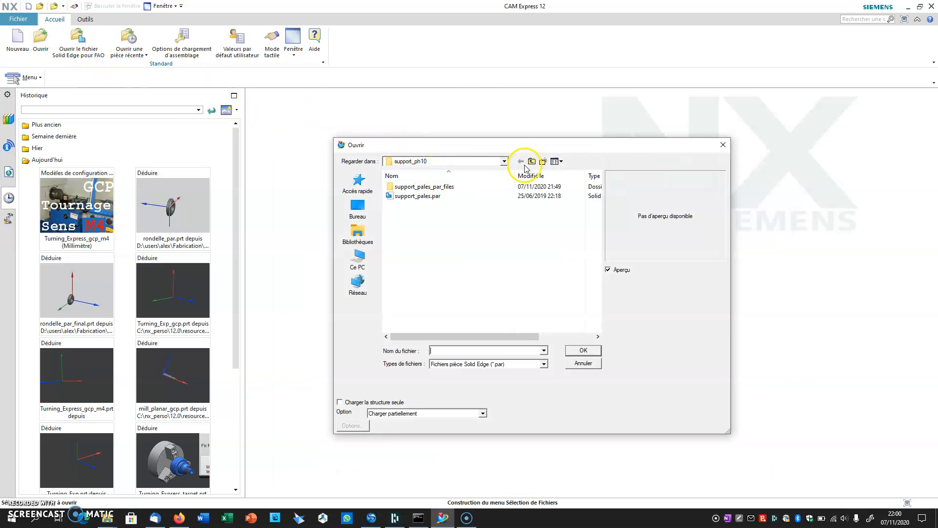
{"action": "left_click", "coordinate": [531, 162]}
{"action": "double_click", "coordinate": [413, 187]}
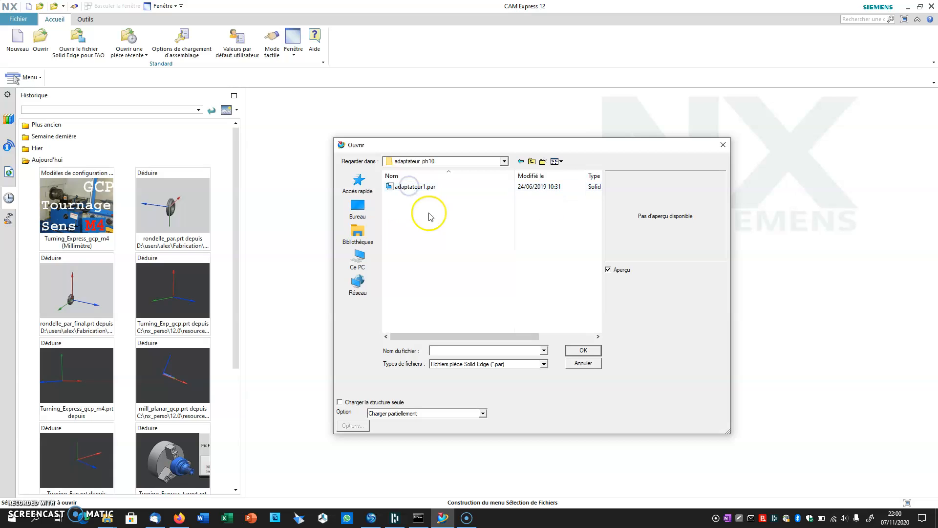
{"action": "left_click", "coordinate": [502, 364]}
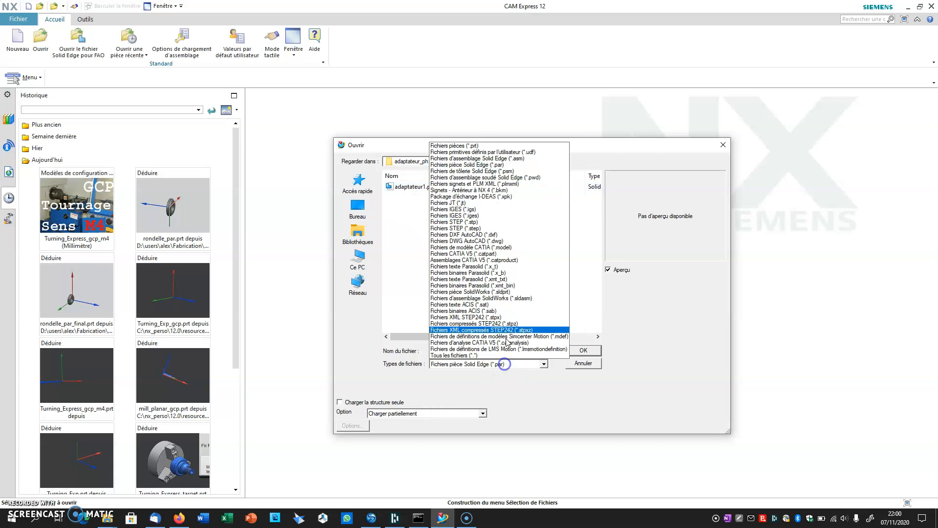
{"action": "left_click", "coordinate": [489, 165]}
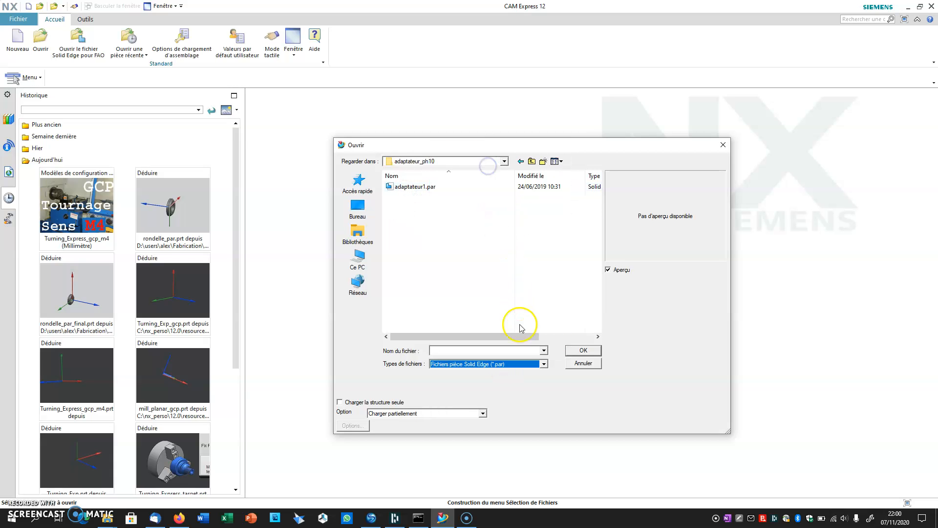
{"action": "left_click", "coordinate": [413, 186]}
{"action": "left_click", "coordinate": [583, 351]}
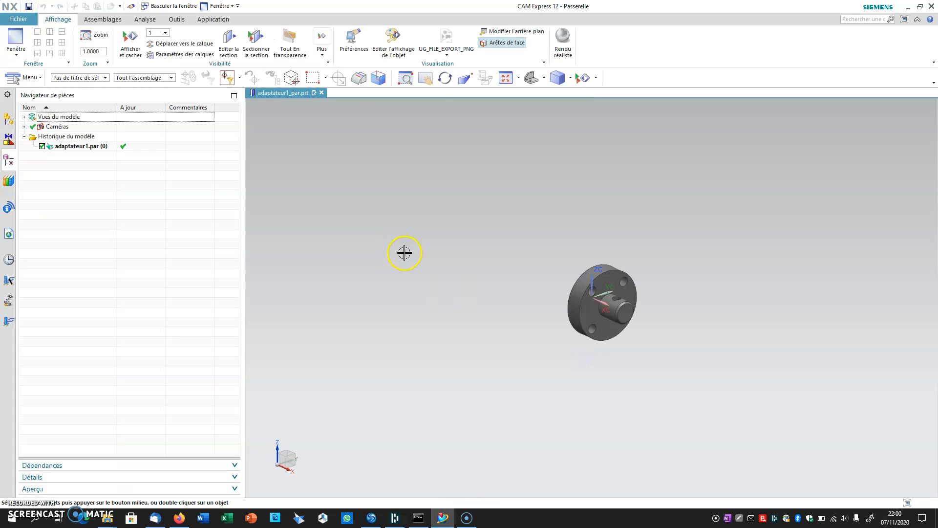
- Apply the Turning_Express_gcp_m4 manufacturing setup template to the adapter part
{"action": "scroll", "coordinate": [578, 267], "scroll_direction": "down", "scroll_amount": 1}
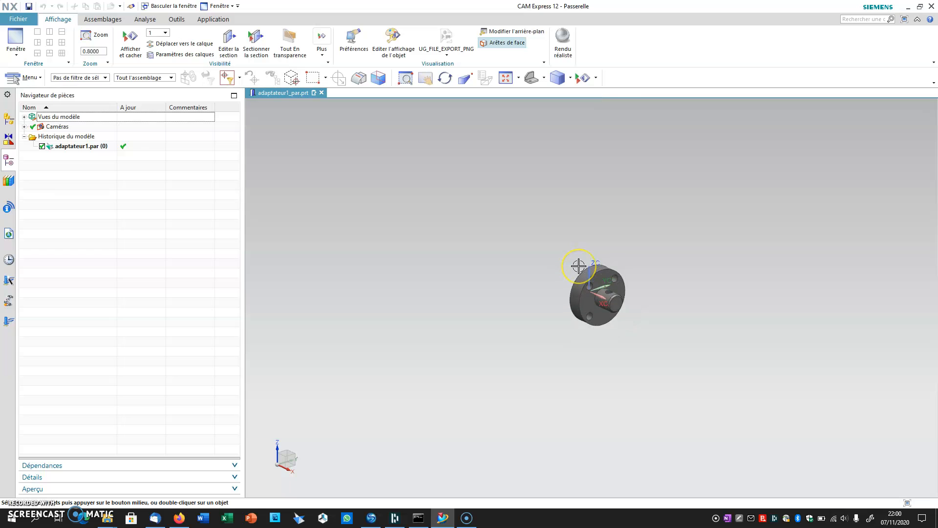
{"action": "scroll", "coordinate": [578, 267], "scroll_direction": "up", "scroll_amount": 4}
{"action": "middle_click_drag", "start_coordinate": [577, 267], "coordinate": [422, 263], "text": "shift"}
{"action": "middle_click_drag", "start_coordinate": [423, 222], "coordinate": [442, 218]}
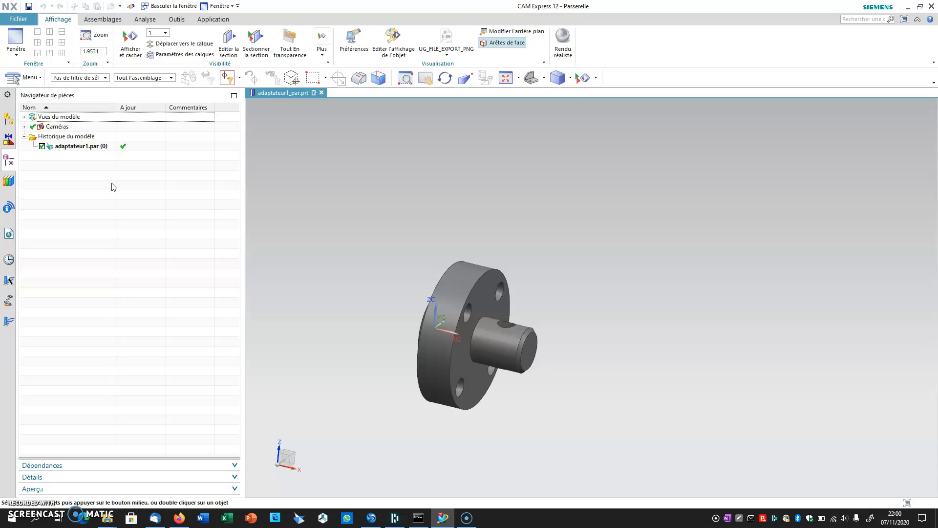
{"action": "left_click", "coordinate": [9, 322]}
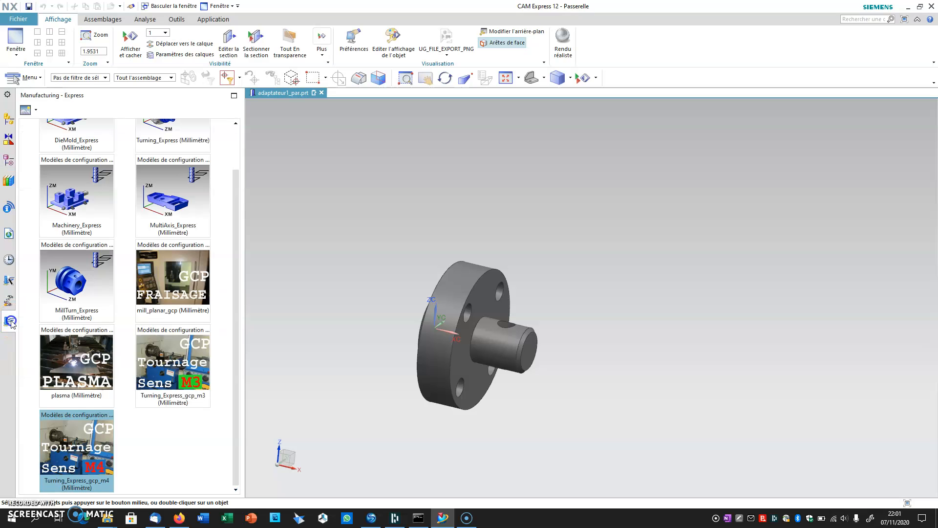
{"action": "double_click", "coordinate": [63, 450]}
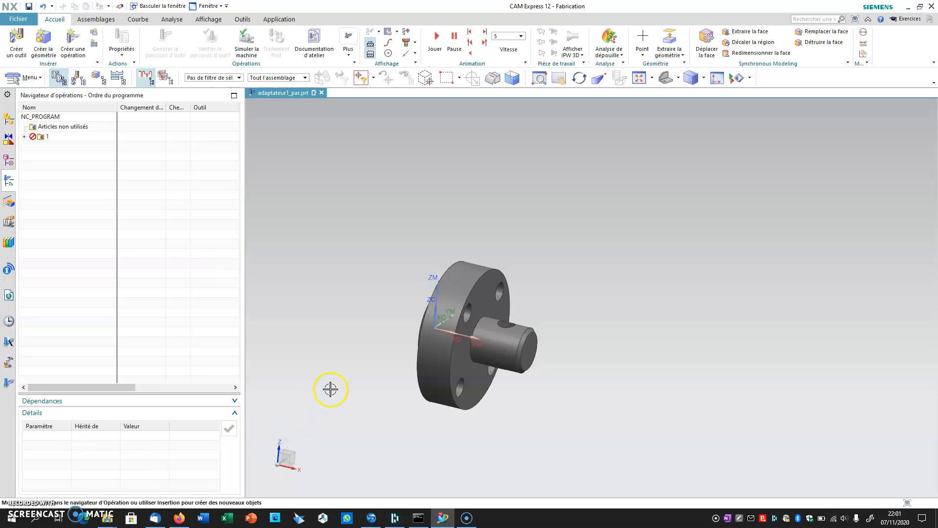
- Expand program group 1, then show the geometry view of the operations and expand REPERE down to the operations under LIMITE
{"action": "left_click", "coordinate": [24, 137]}
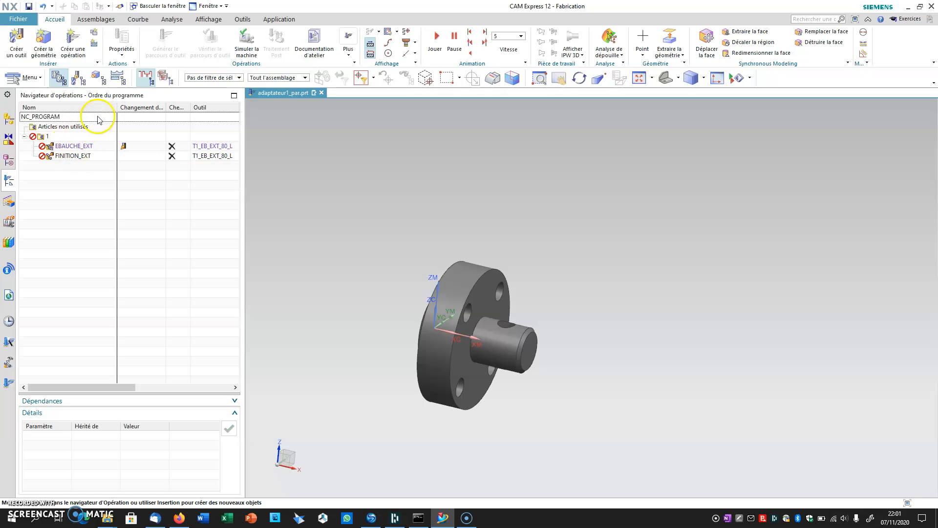
{"action": "left_click", "coordinate": [95, 79]}
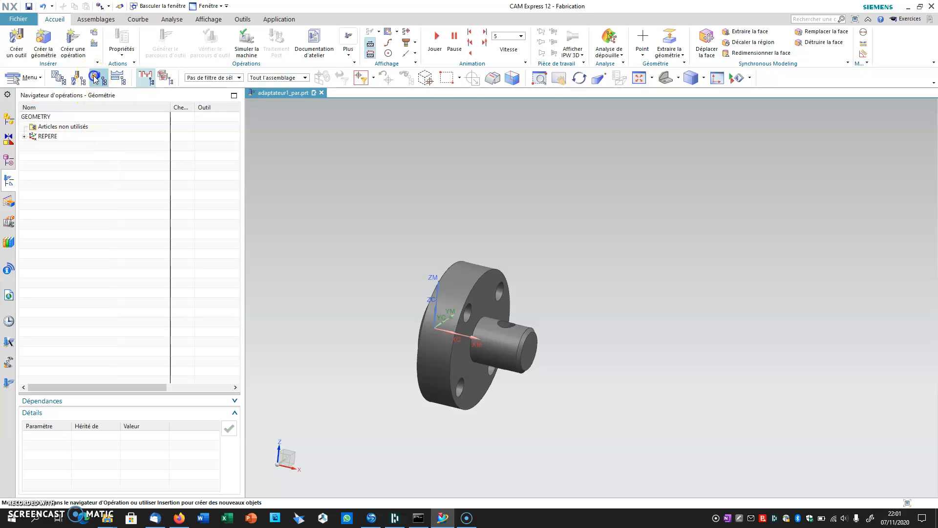
{"action": "left_click", "coordinate": [24, 136]}
{"action": "left_click", "coordinate": [33, 146]}
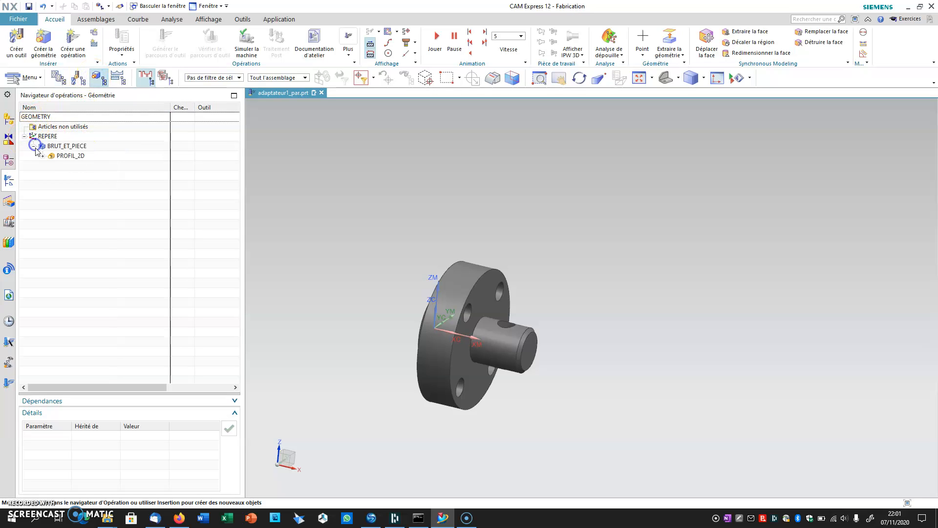
{"action": "left_click", "coordinate": [43, 156]}
{"action": "left_click", "coordinate": [51, 166]}
{"action": "left_click", "coordinate": [59, 175]}
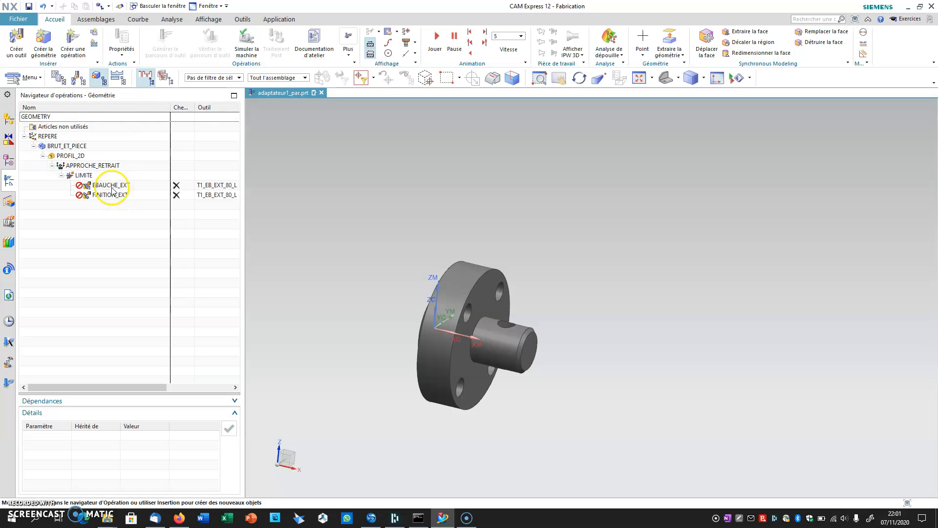
- Move the REPERE machine coordinate system to the centre of the small shaft's end face and offset it 1 mm along ZM
{"action": "left_click", "coordinate": [50, 136]}
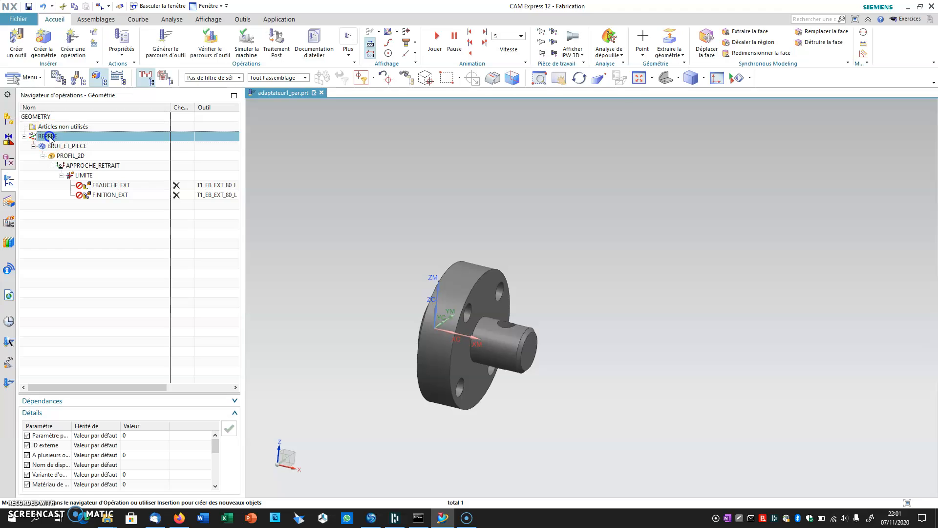
{"action": "double_click", "coordinate": [50, 138]}
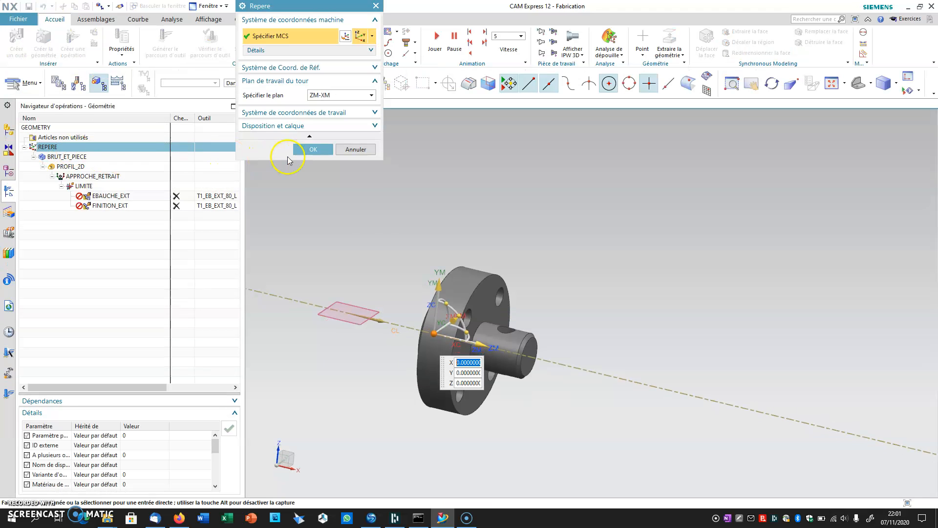
{"action": "left_click_drag", "start_coordinate": [436, 333], "coordinate": [538, 338]}
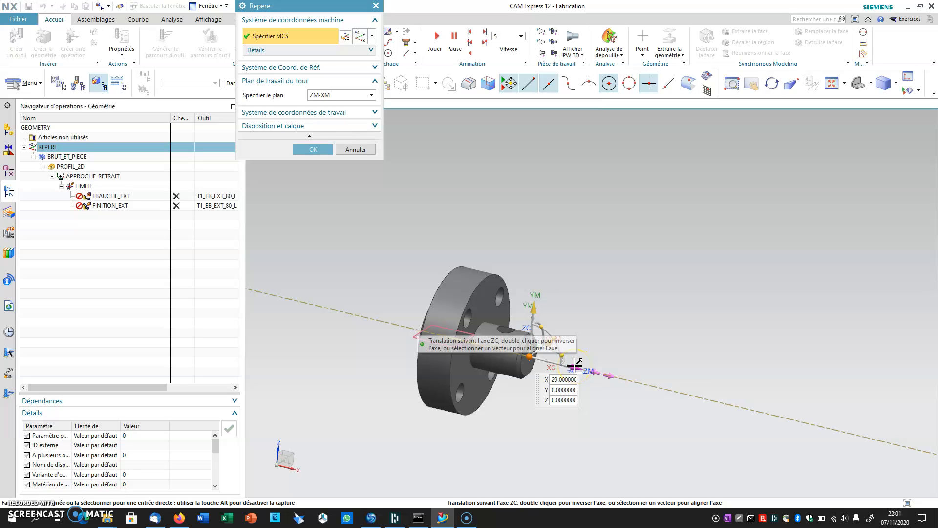
{"action": "left_click", "coordinate": [574, 365]}
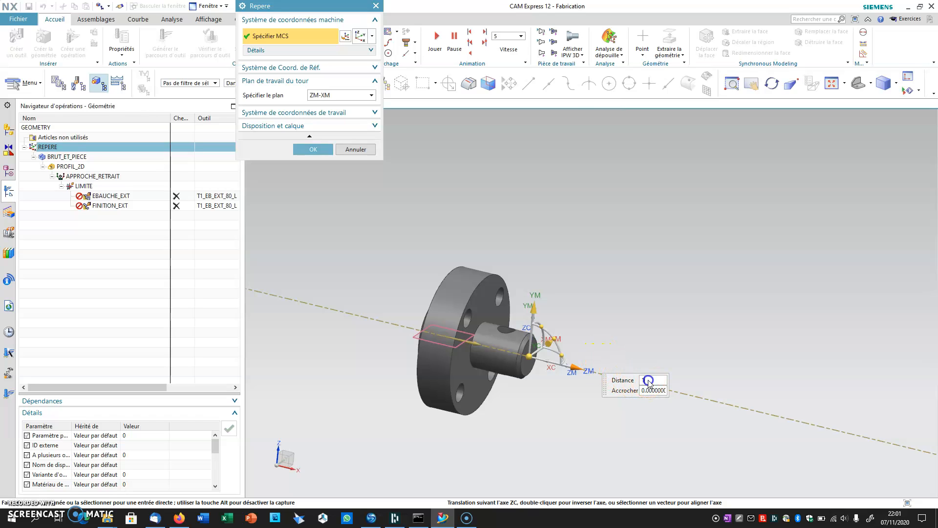
{"action": "key", "text": "Return"}
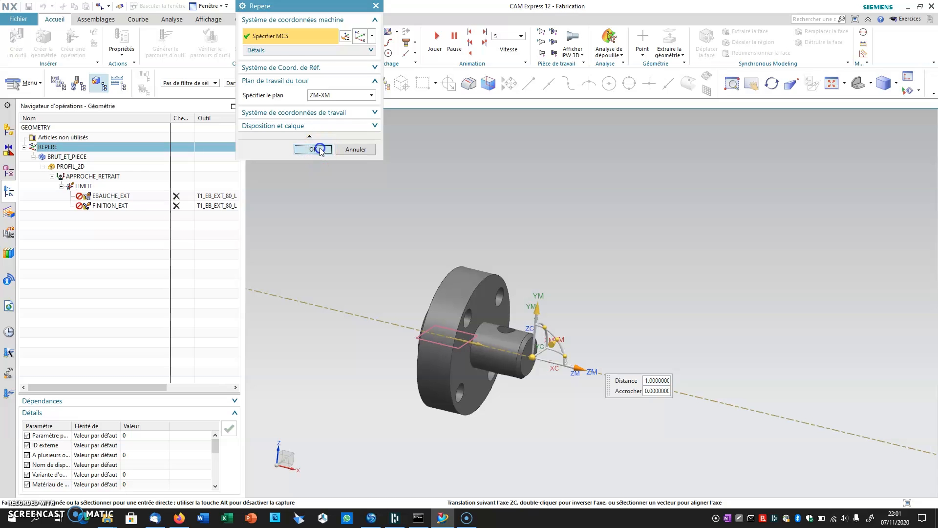
{"action": "left_click", "coordinate": [322, 150]}
- Orient the view onto the turning plane and specify the adapter's solid body as the part geometry of BRUT_ET_PIECE
{"action": "middle_click_drag", "start_coordinate": [586, 244], "coordinate": [587, 264]}
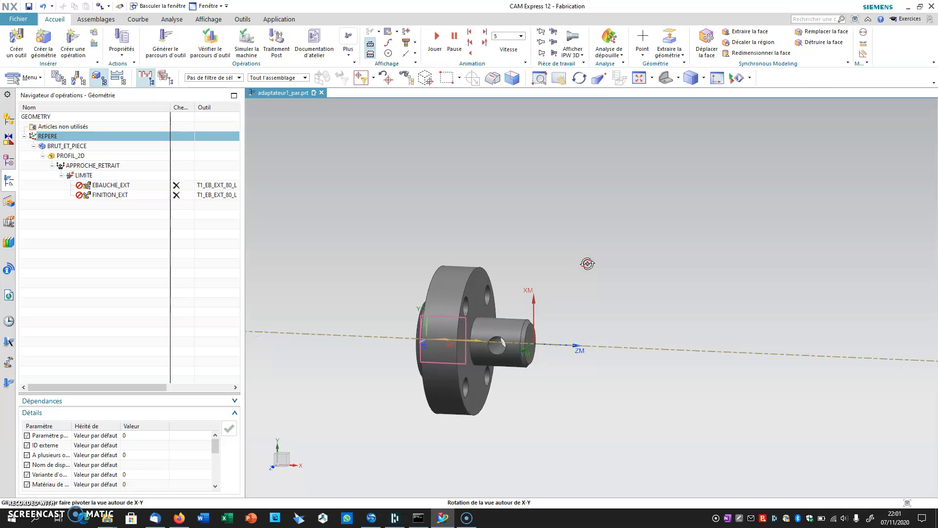
{"action": "left_click", "coordinate": [718, 78]}
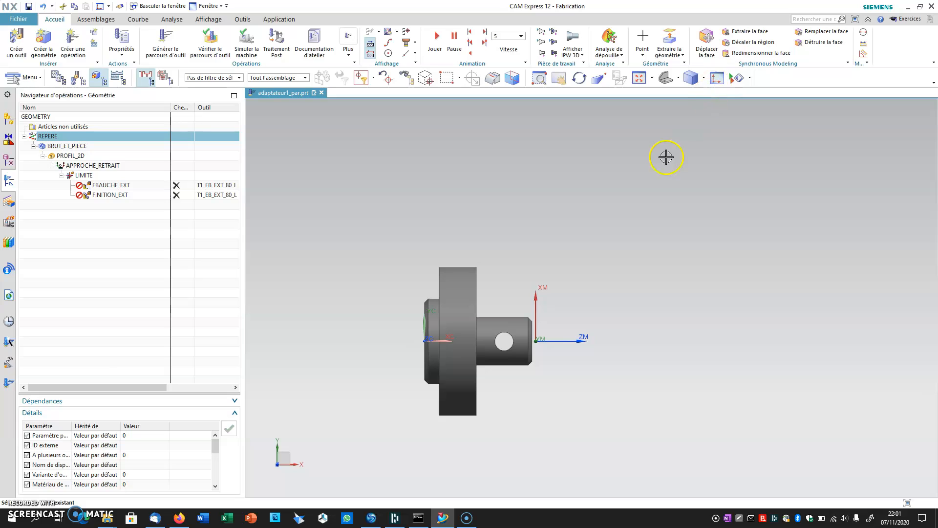
{"action": "double_click", "coordinate": [73, 148]}
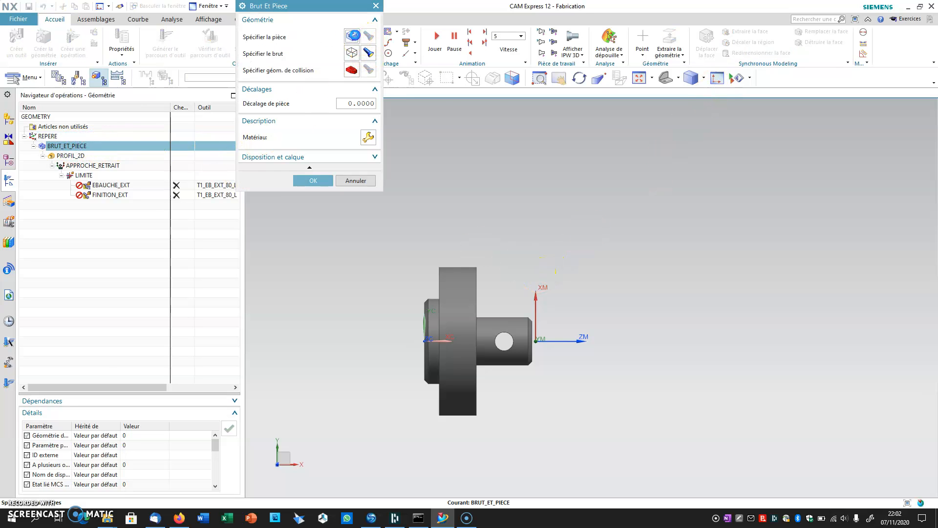
{"action": "left_click", "coordinate": [352, 36]}
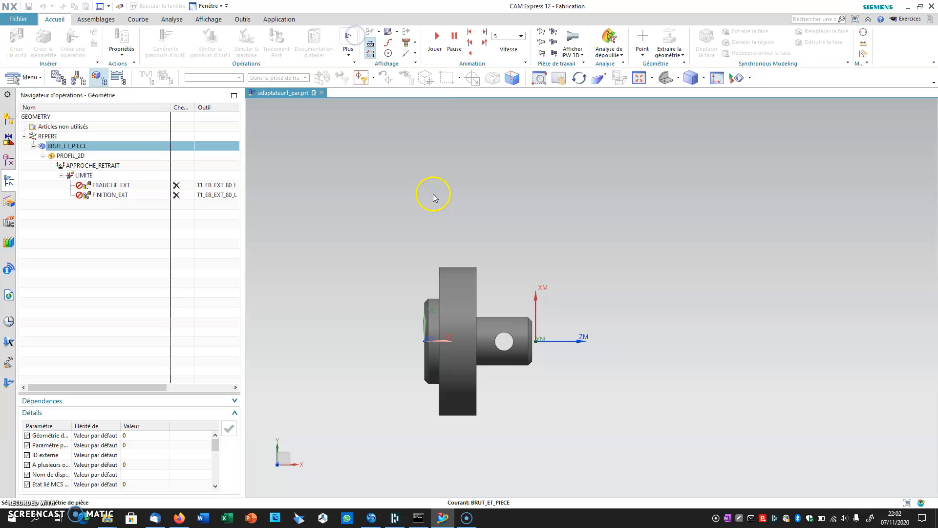
{"action": "left_click", "coordinate": [460, 293]}
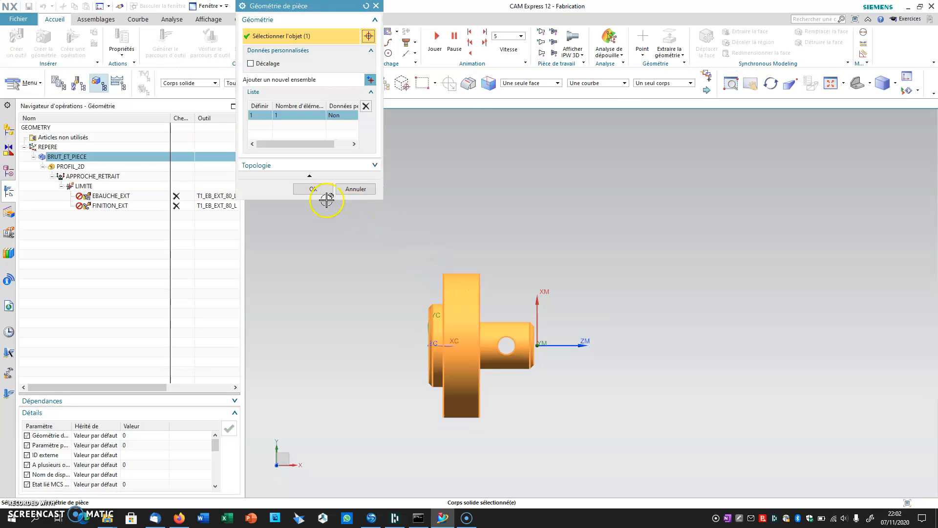
{"action": "left_click", "coordinate": [313, 190]}
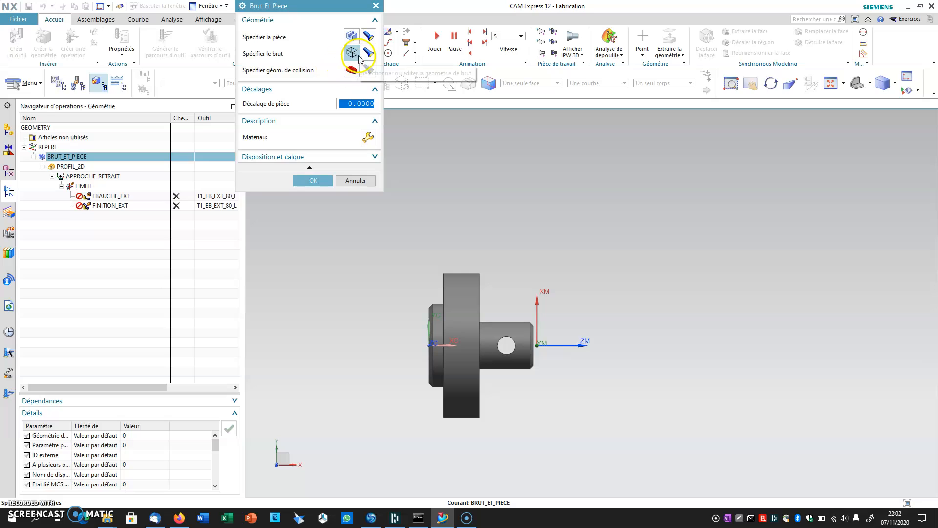
- Display the blank of BRUT_ET_PIECE and set its bounding cylinder's ZM+ limit to 1 mm
{"action": "left_click", "coordinate": [365, 54]}
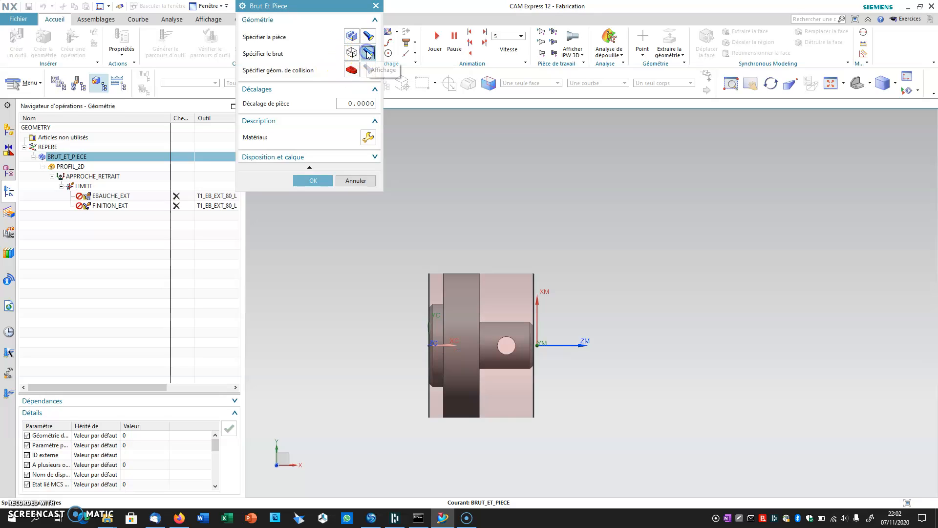
{"action": "left_click", "coordinate": [351, 53]}
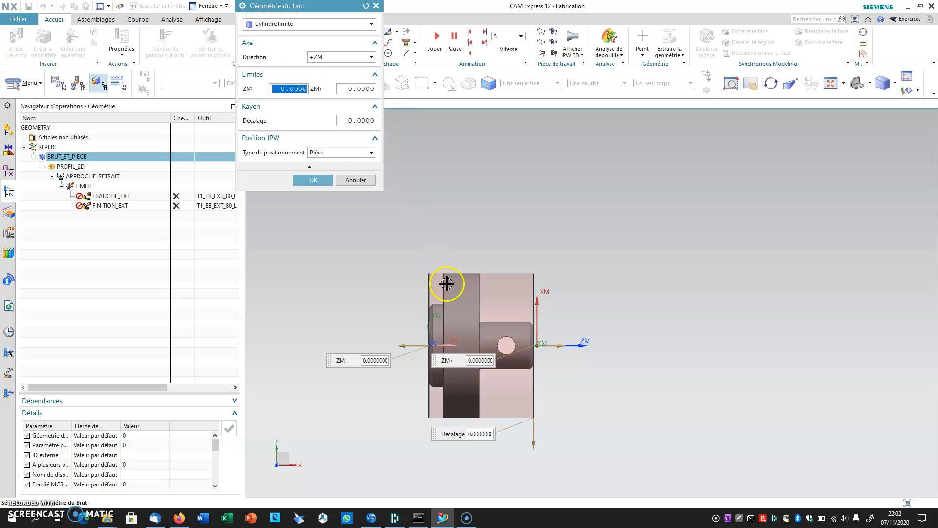
{"action": "left_click", "coordinate": [350, 89]}
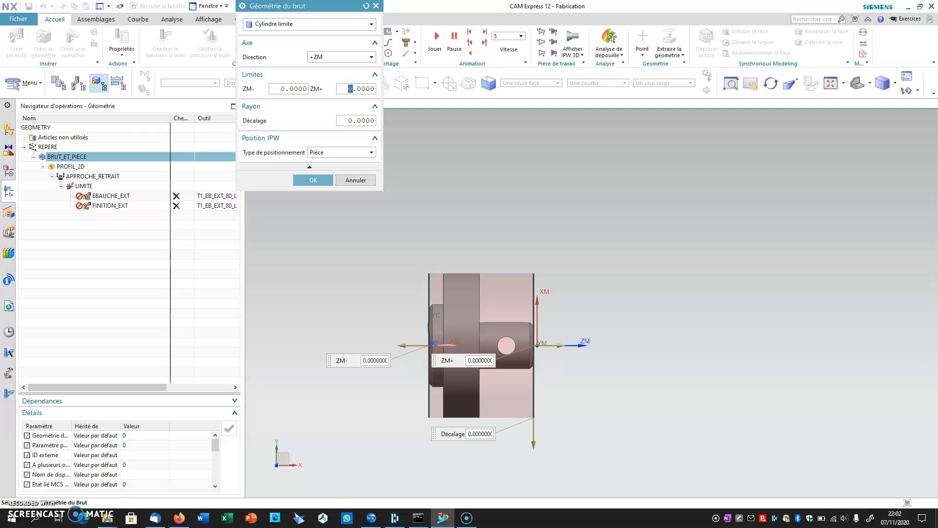
{"action": "key", "text": "Return"}
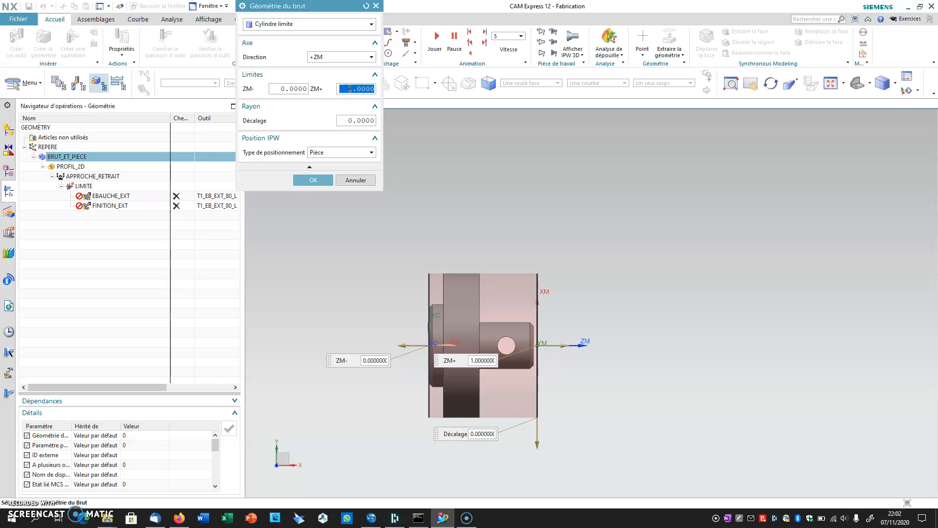
{"action": "left_click", "coordinate": [316, 178]}
{"action": "left_click", "coordinate": [313, 182]}
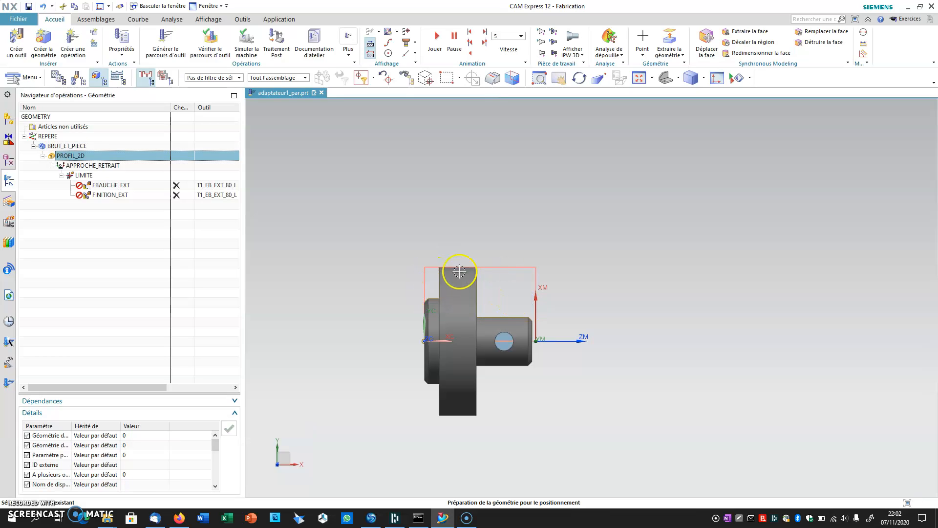
- Place the APPROCHE_RETRAIT start point beyond the shaft end and above the part, at about X 69, Y 35
{"action": "double_click", "coordinate": [92, 166]}
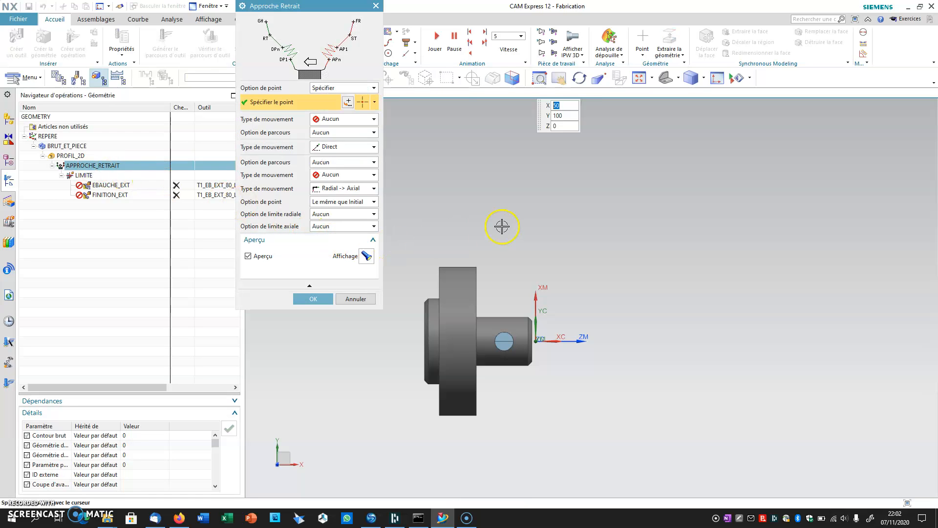
{"action": "left_click", "coordinate": [681, 210]}
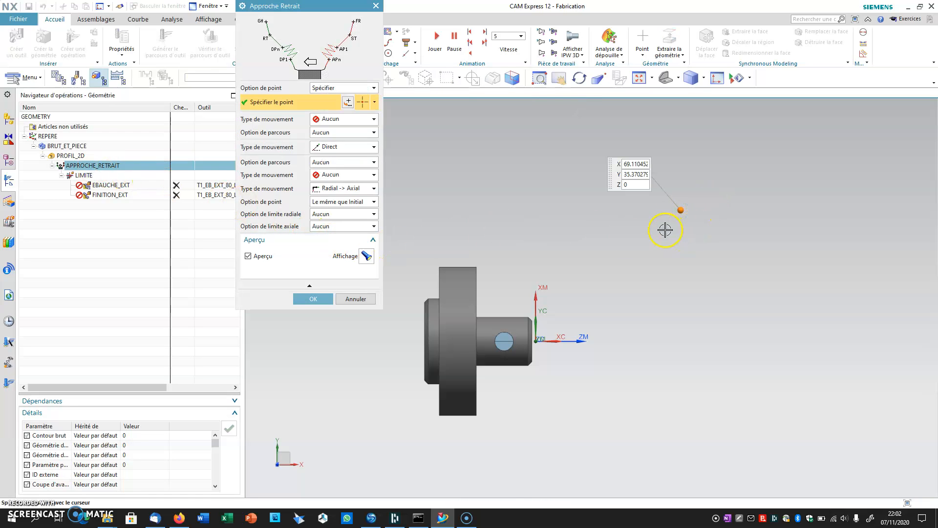
{"action": "left_click", "coordinate": [315, 299]}
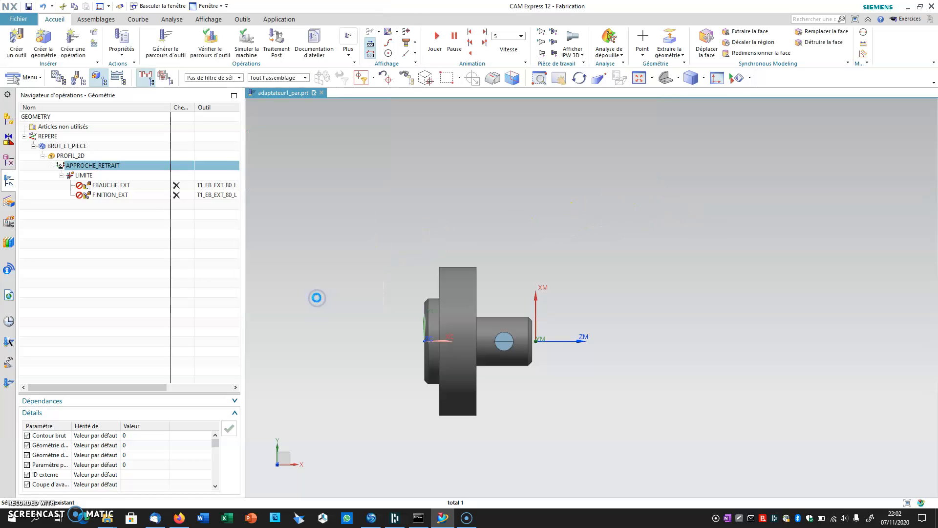
- In the LIMITE containment, set axial trim plane 1 by Point, placed beyond the small shaft's free end
{"action": "left_click", "coordinate": [83, 175]}
{"action": "double_click", "coordinate": [84, 175]}
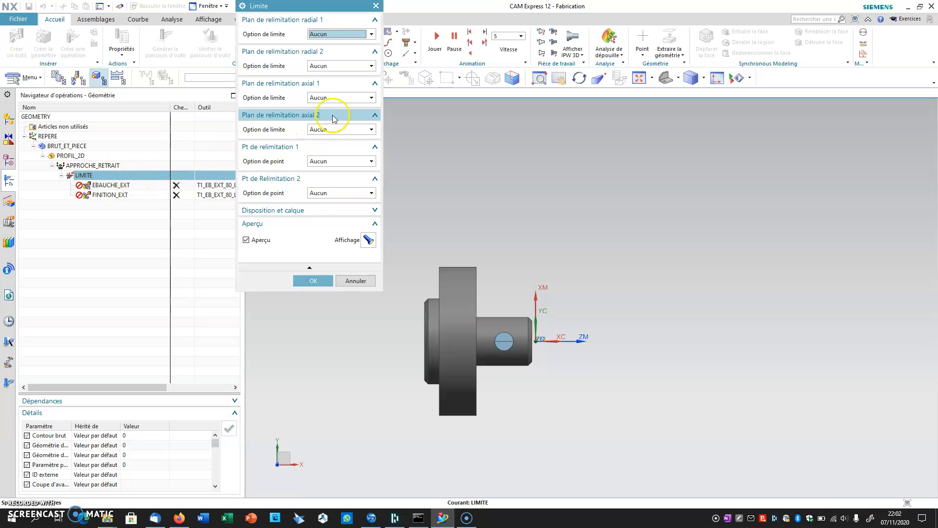
{"action": "left_click", "coordinate": [340, 98]}
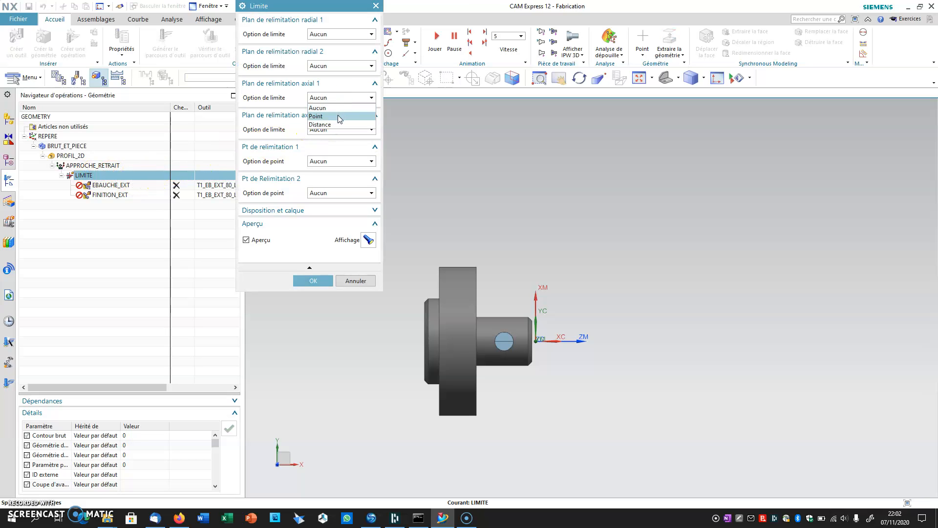
{"action": "left_click", "coordinate": [338, 116]}
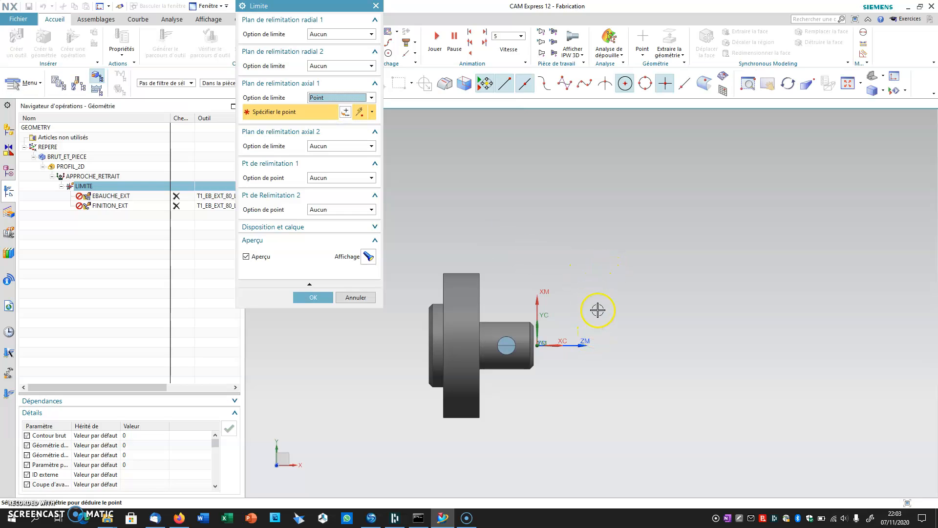
{"action": "left_click", "coordinate": [601, 282]}
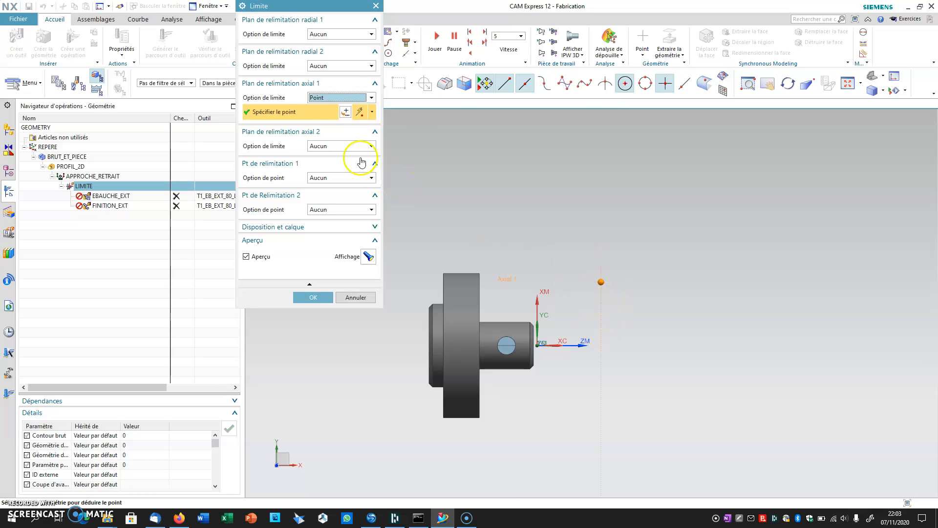
- Set axial trim plane 2 of LIMITE by Point at the flange's outer edge on the shaft side, and validate the limits
{"action": "left_click", "coordinate": [332, 147]}
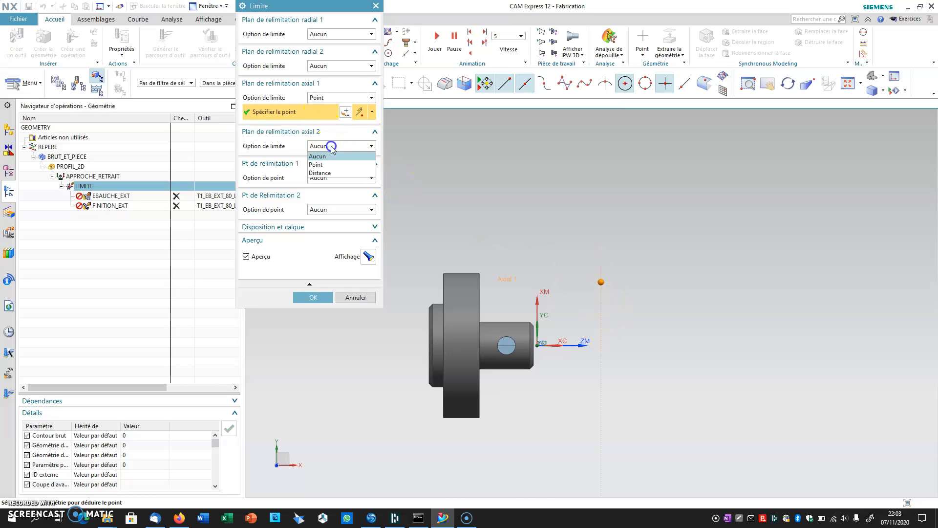
{"action": "left_click", "coordinate": [327, 165]}
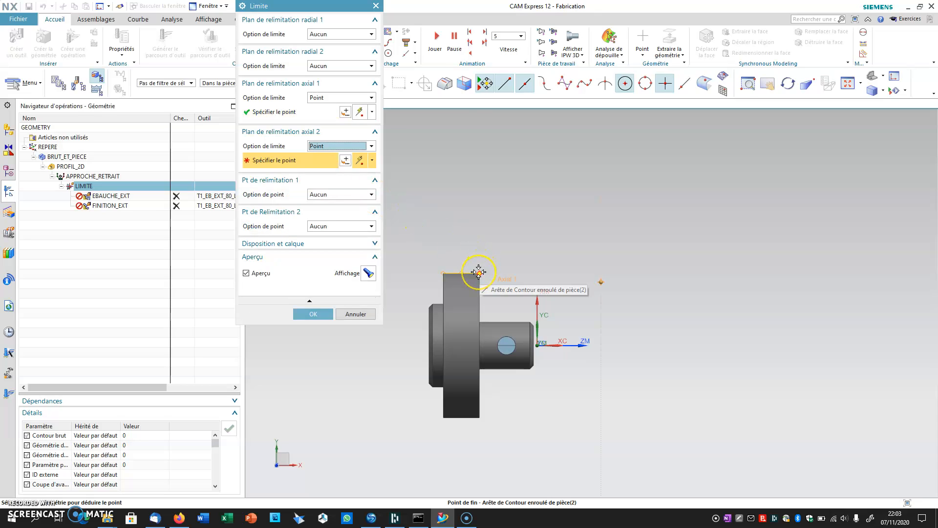
{"action": "left_click", "coordinate": [476, 269]}
{"action": "left_click", "coordinate": [477, 273]}
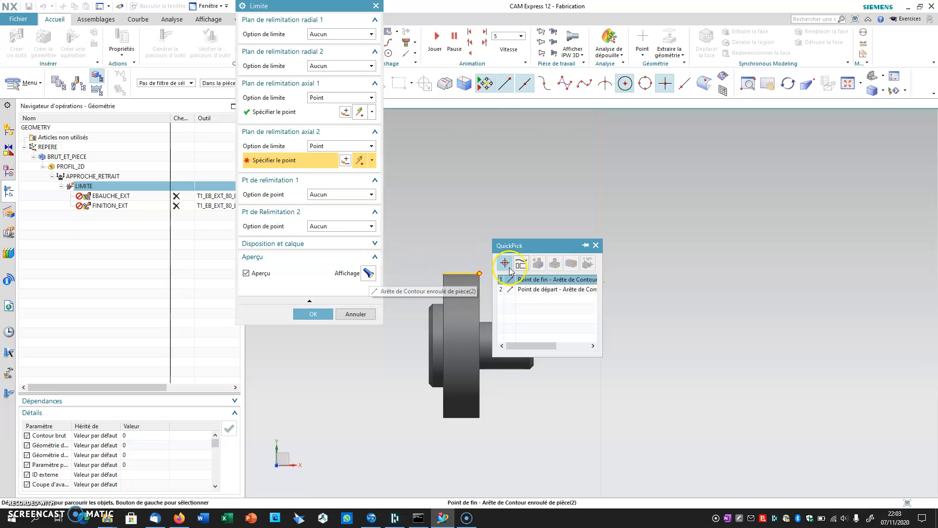
{"action": "left_click", "coordinate": [533, 283]}
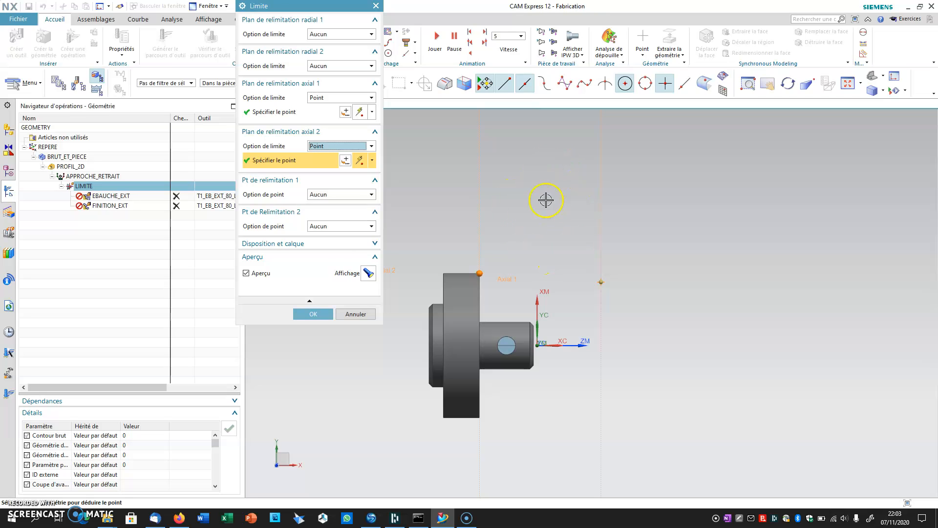
{"action": "left_click", "coordinate": [308, 313]}
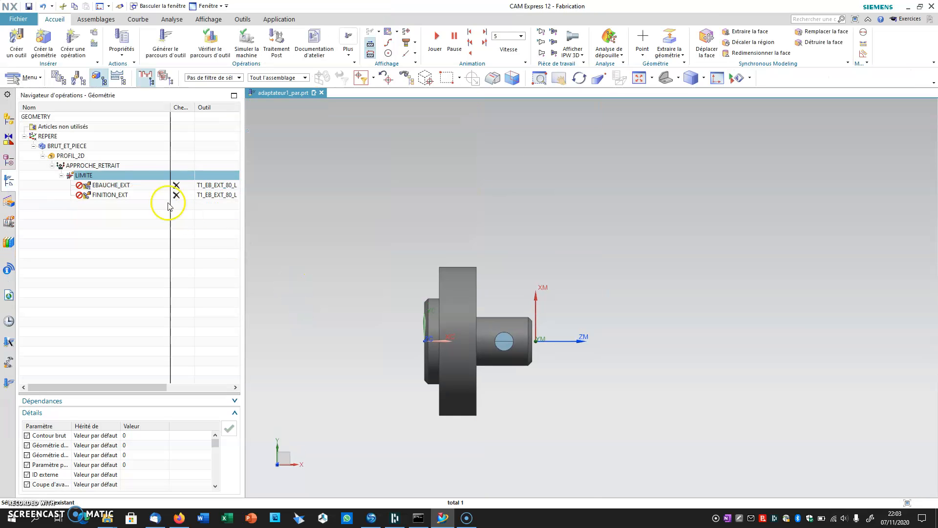
- Set the constant depth of cut of the EBAUCHE_EXT roughing operation to 1 mm
{"action": "double_click", "coordinate": [117, 185]}
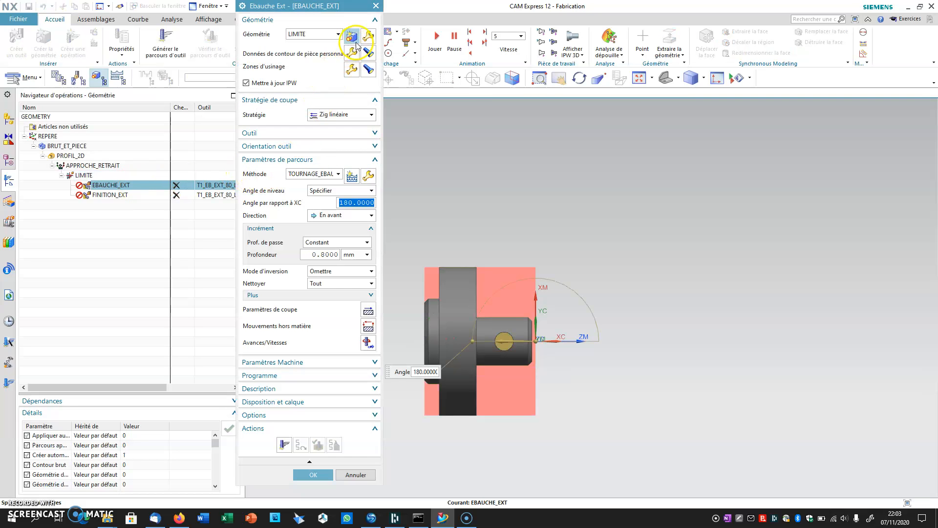
{"action": "left_click", "coordinate": [329, 252]}
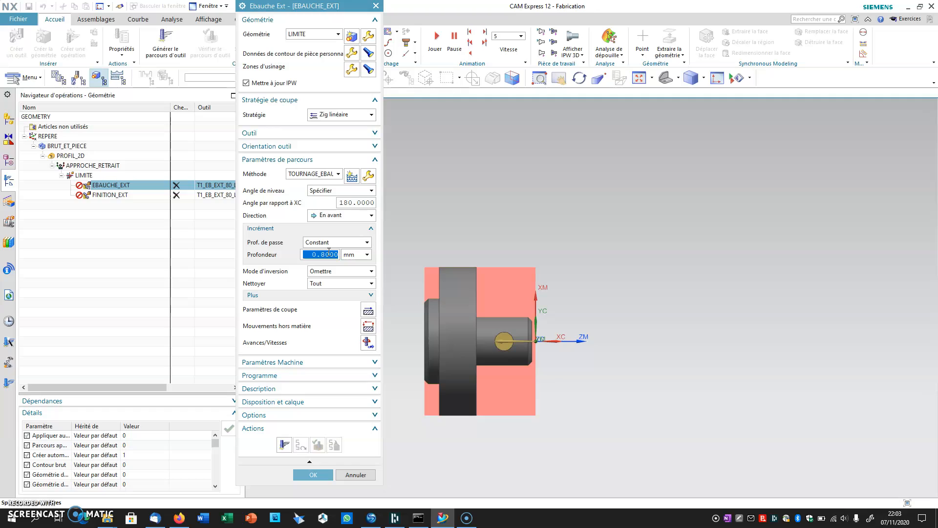
{"action": "type", "text": "1"}
- Check the spindle speed and cutting feed of EBAUCHE_EXT, then generate and accept its roughing toolpath
{"action": "left_click", "coordinate": [368, 342]}
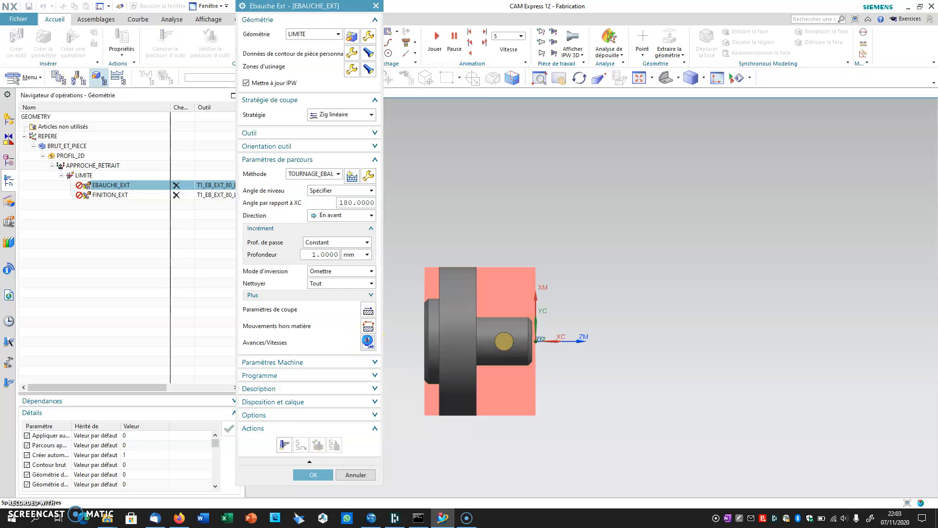
{"action": "double_click", "coordinate": [340, 81]}
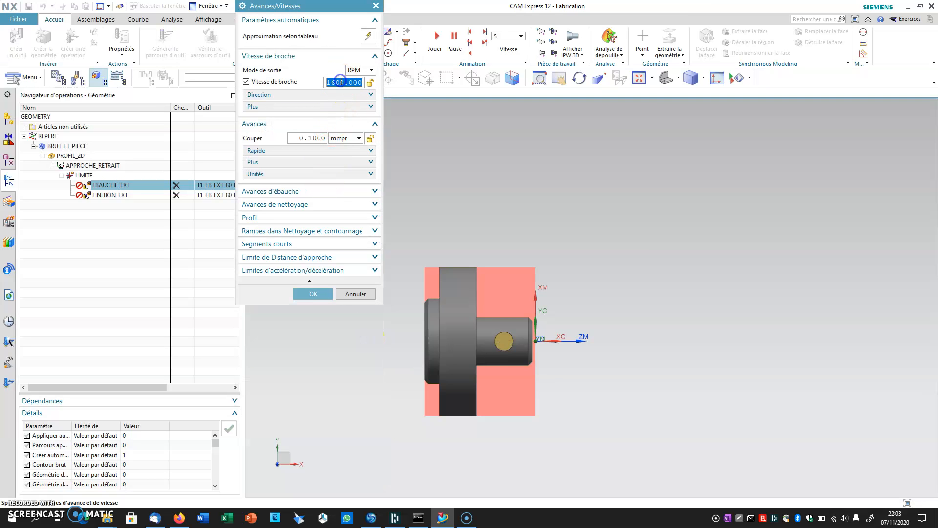
{"action": "left_click", "coordinate": [313, 137]}
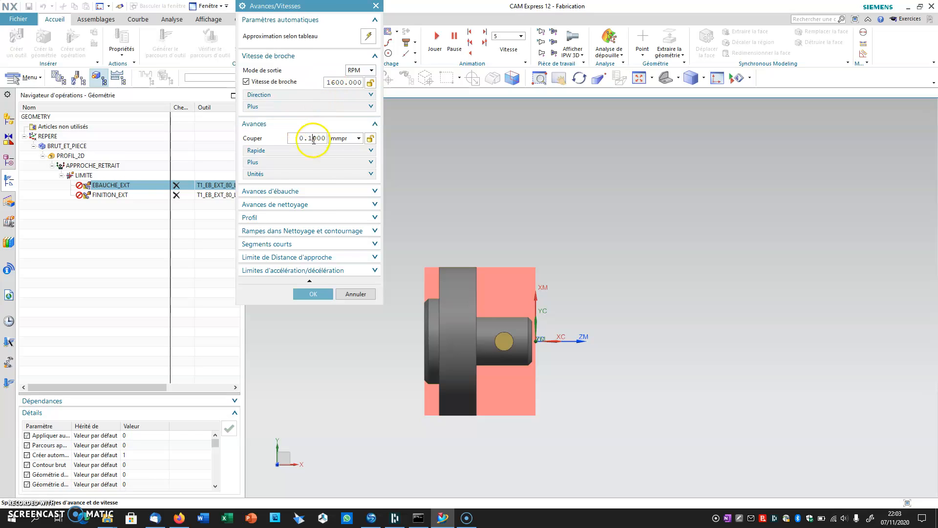
{"action": "left_click", "coordinate": [313, 295]}
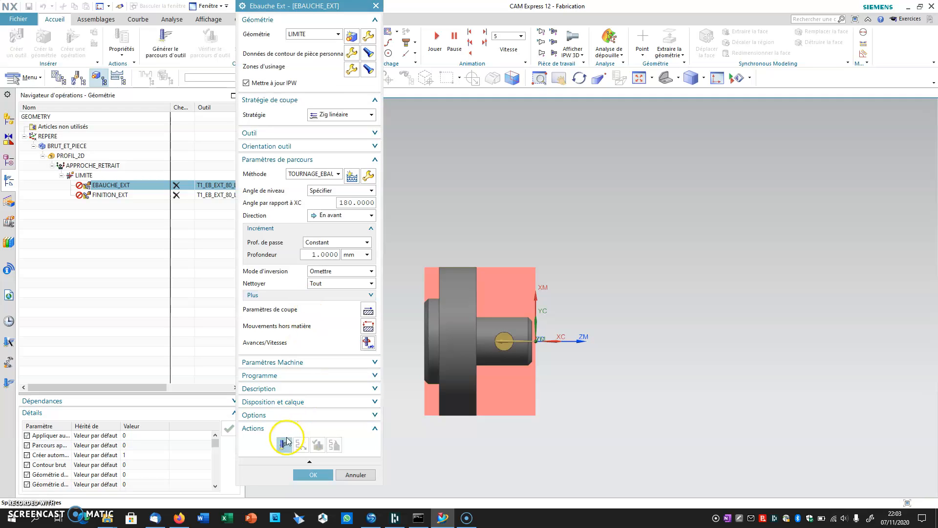
{"action": "left_click", "coordinate": [283, 444]}
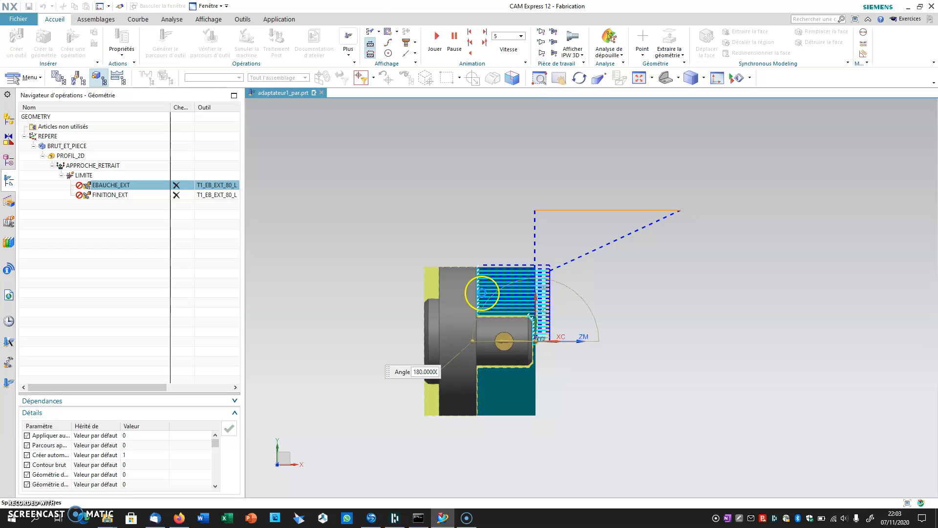
{"action": "left_click", "coordinate": [309, 477]}
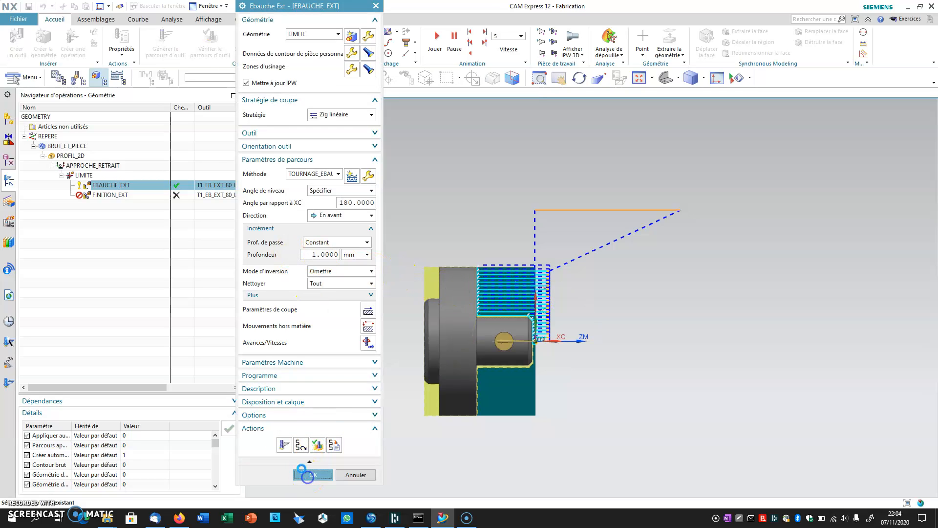
- Assign the tool T2_FINITION_EXT_55_L to the FINITION_EXT finishing operation
{"action": "double_click", "coordinate": [112, 196]}
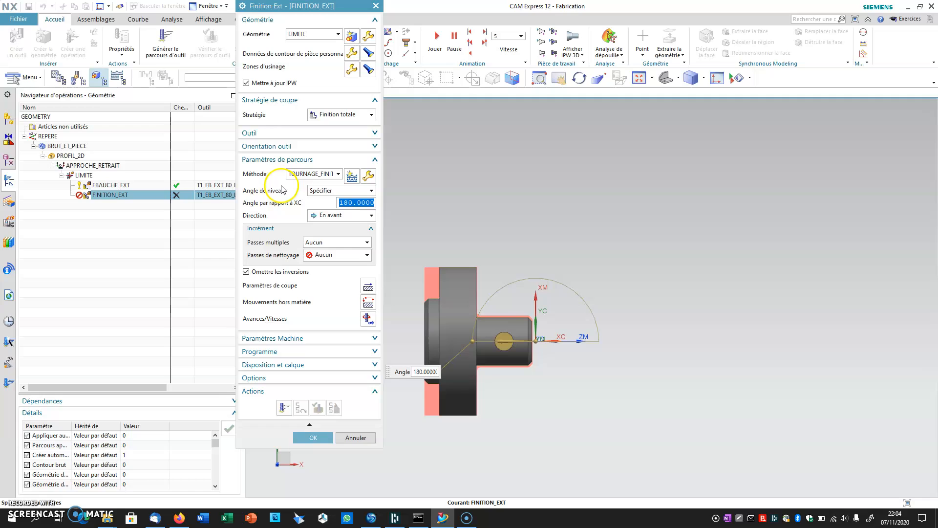
{"action": "left_click", "coordinate": [326, 136]}
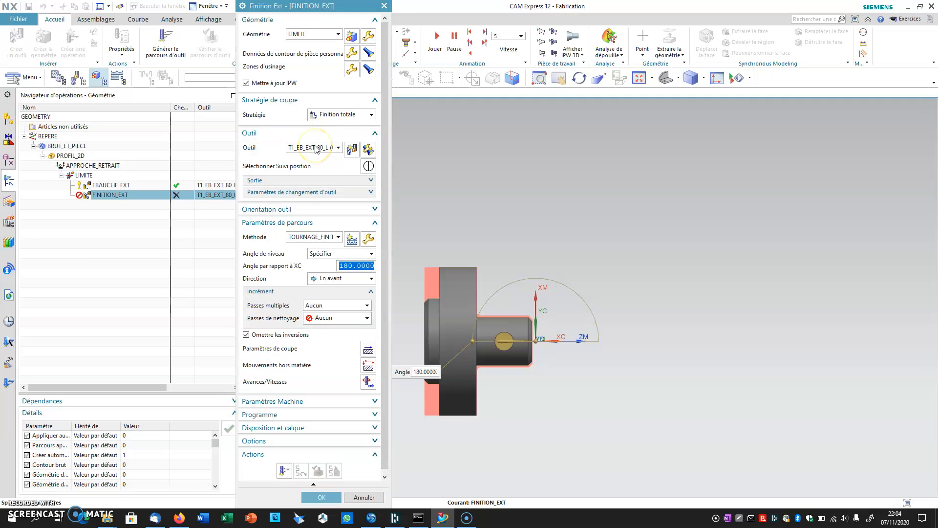
{"action": "left_click", "coordinate": [316, 148]}
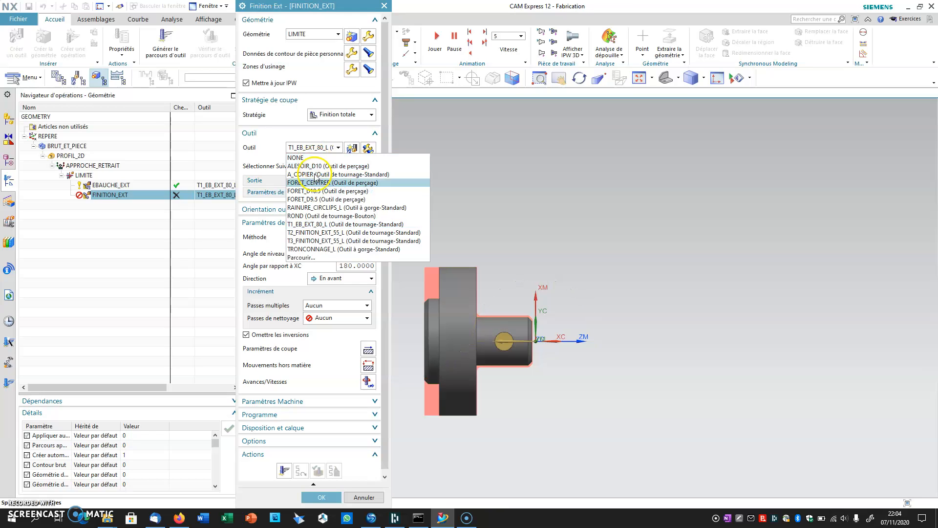
{"action": "left_click", "coordinate": [311, 233]}
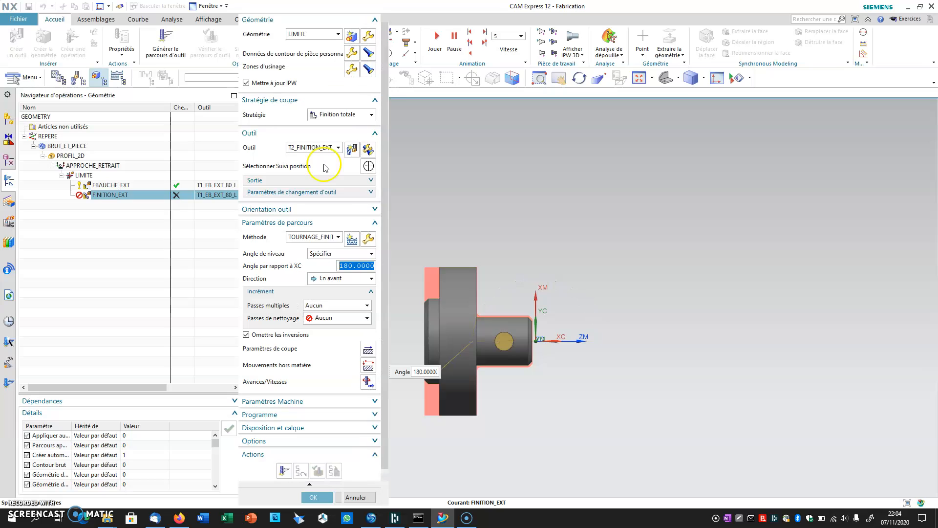
- Check the cutting speed and feed of FINITION_EXT, then generate and accept its finishing toolpath
{"action": "left_click", "coordinate": [368, 350]}
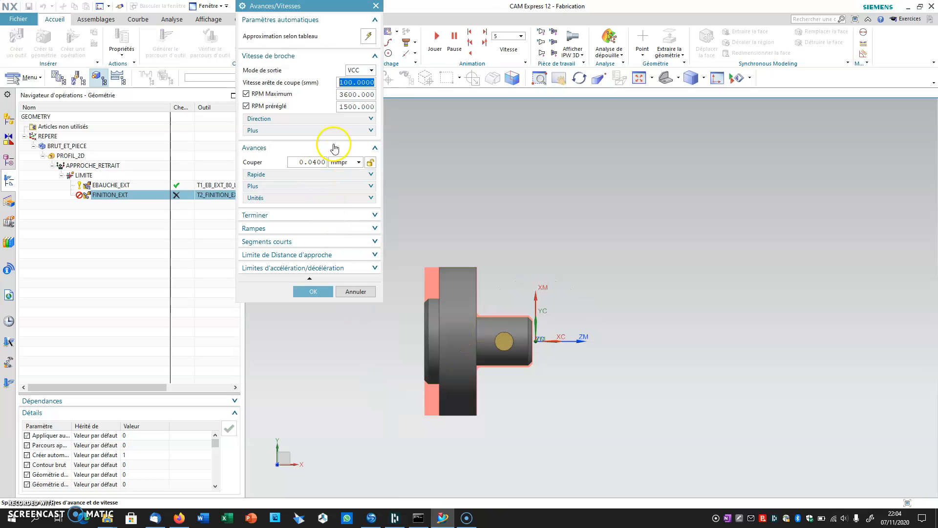
{"action": "double_click", "coordinate": [348, 83]}
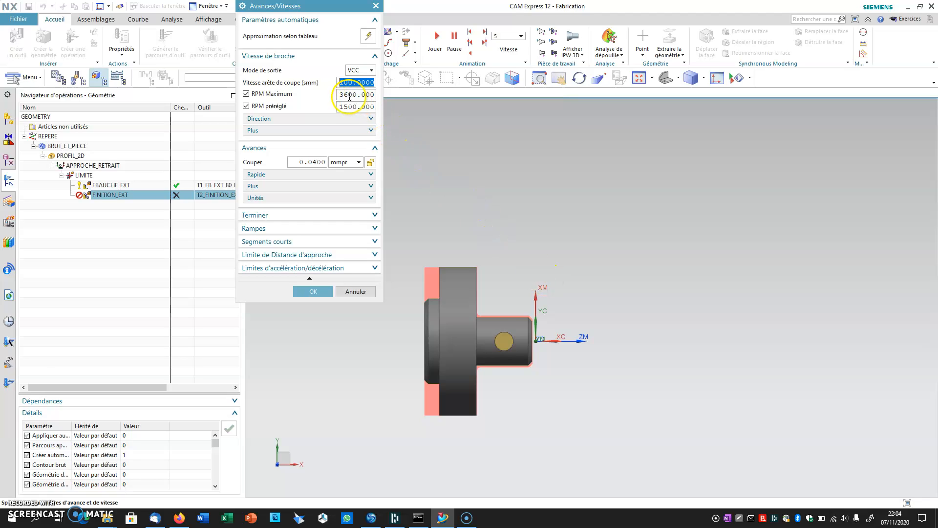
{"action": "left_click", "coordinate": [316, 162]}
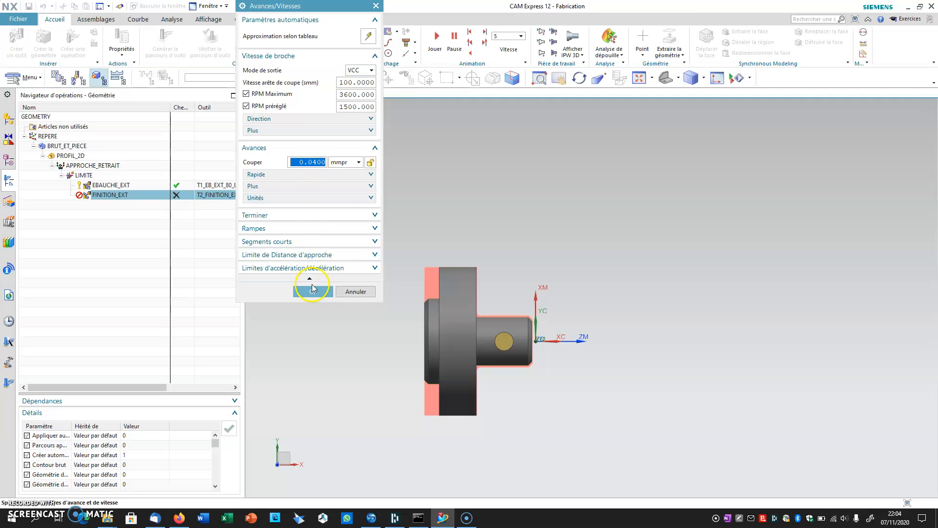
{"action": "left_click", "coordinate": [313, 292]}
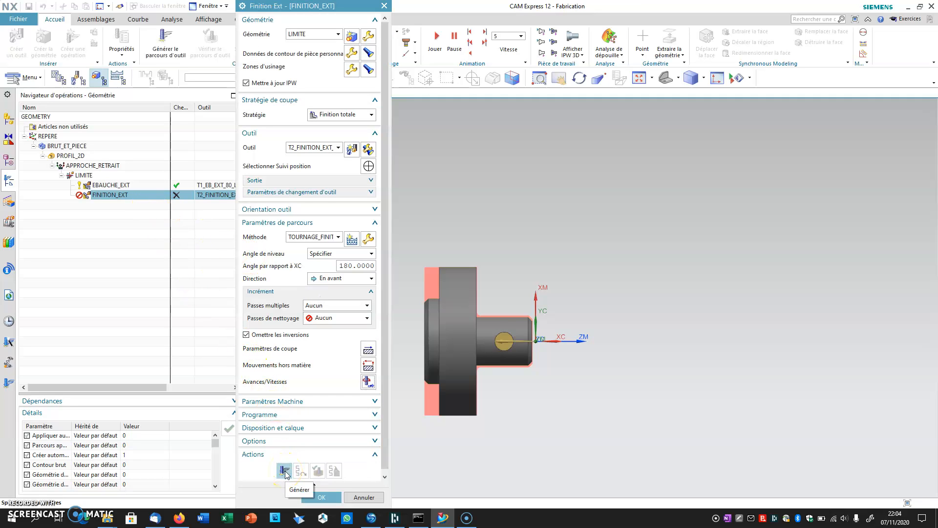
{"action": "left_click", "coordinate": [286, 472]}
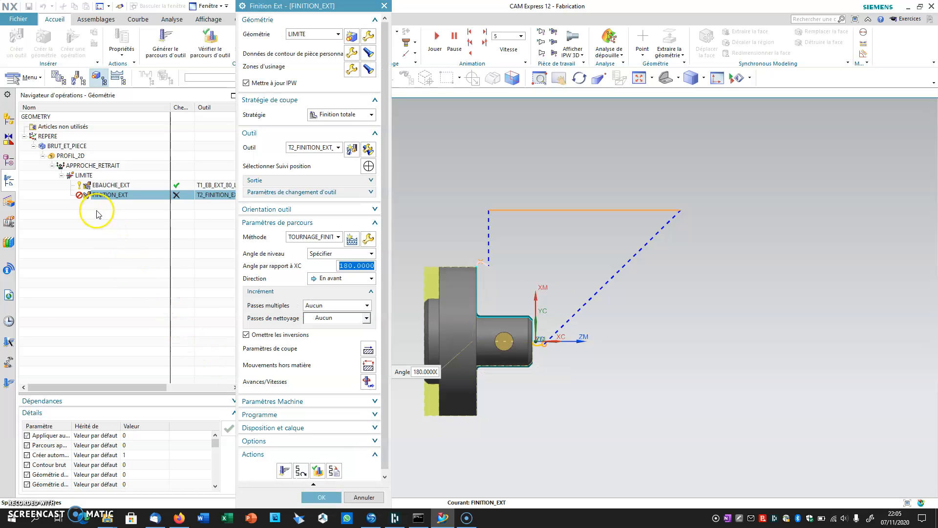
{"action": "left_click", "coordinate": [318, 496]}
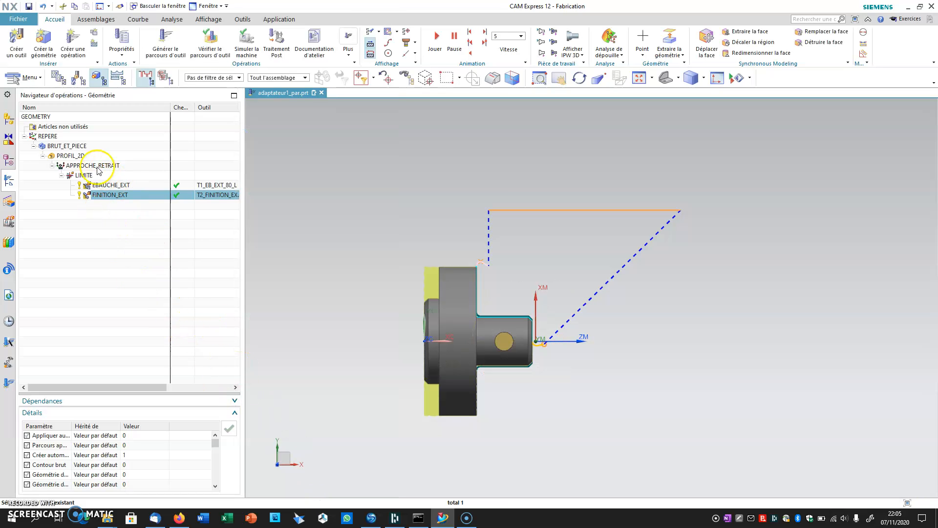
- Verify all toolpaths under REPERE with the 3D dynamic material-removal simulation at animation speed 4, and inspect the part
{"action": "left_click", "coordinate": [49, 137]}
{"action": "middle_click_drag", "start_coordinate": [720, 236], "coordinate": [607, 233]}
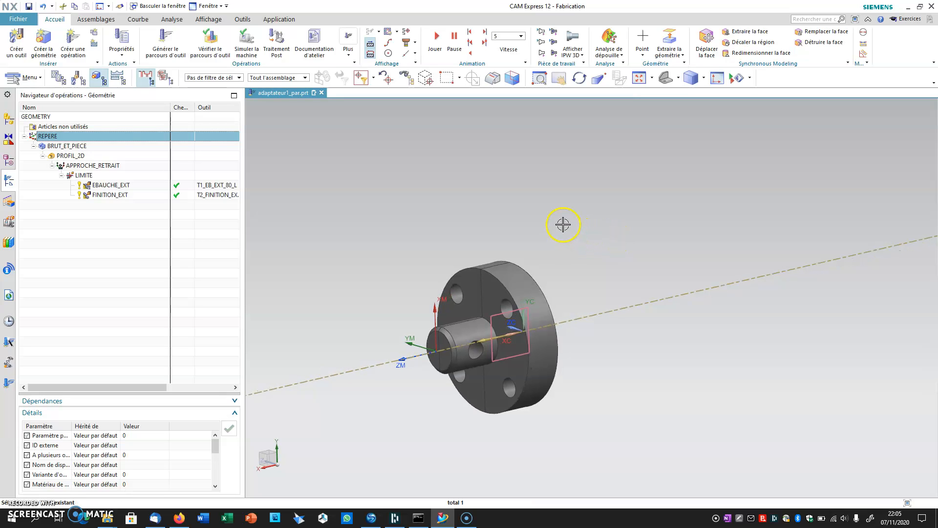
{"action": "left_click", "coordinate": [210, 48]}
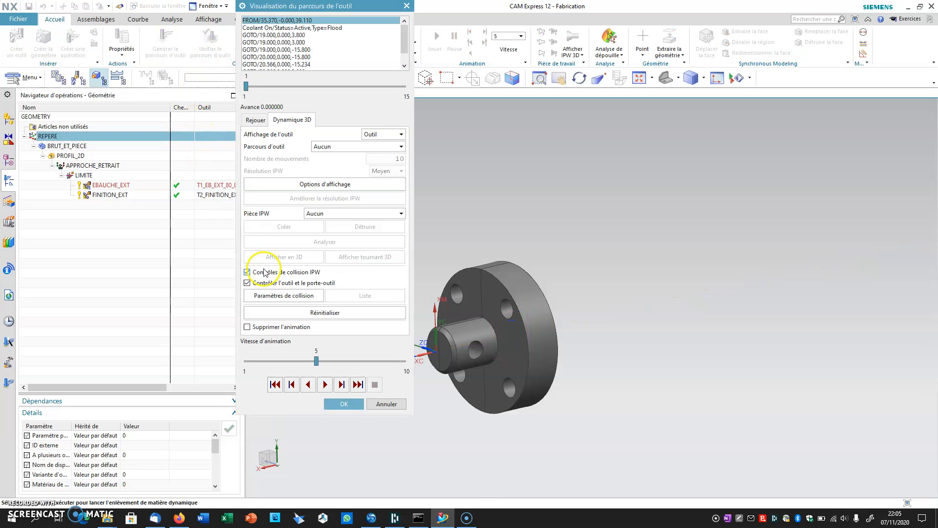
{"action": "left_click", "coordinate": [309, 362]}
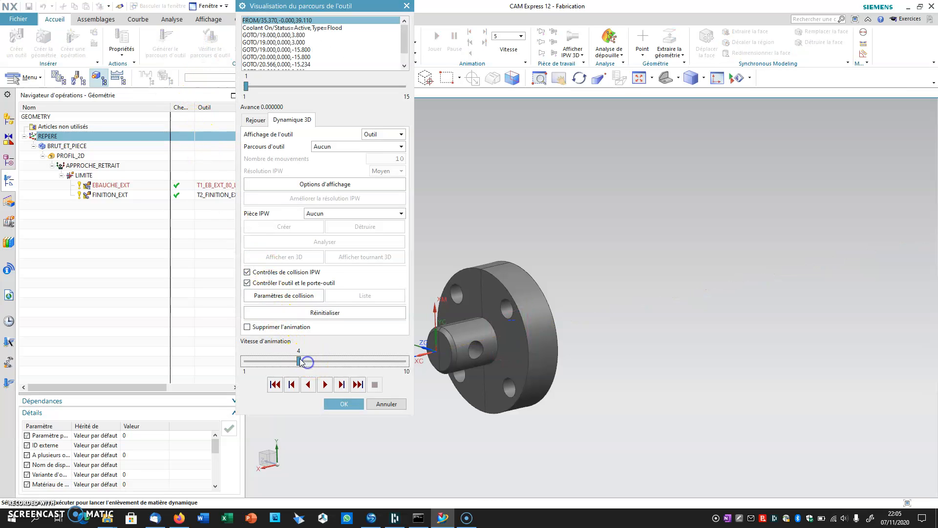
{"action": "left_click", "coordinate": [289, 120]}
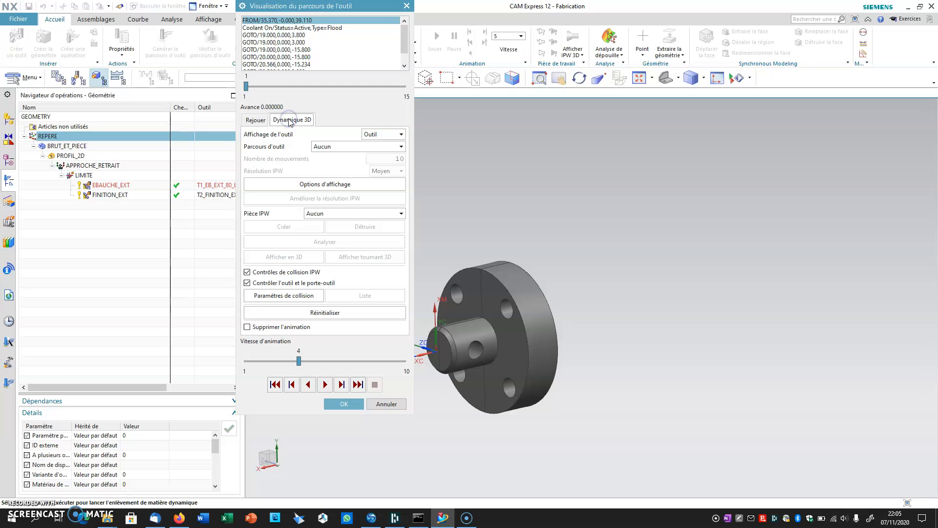
{"action": "middle_click_drag", "start_coordinate": [518, 219], "coordinate": [667, 206], "text": "shift"}
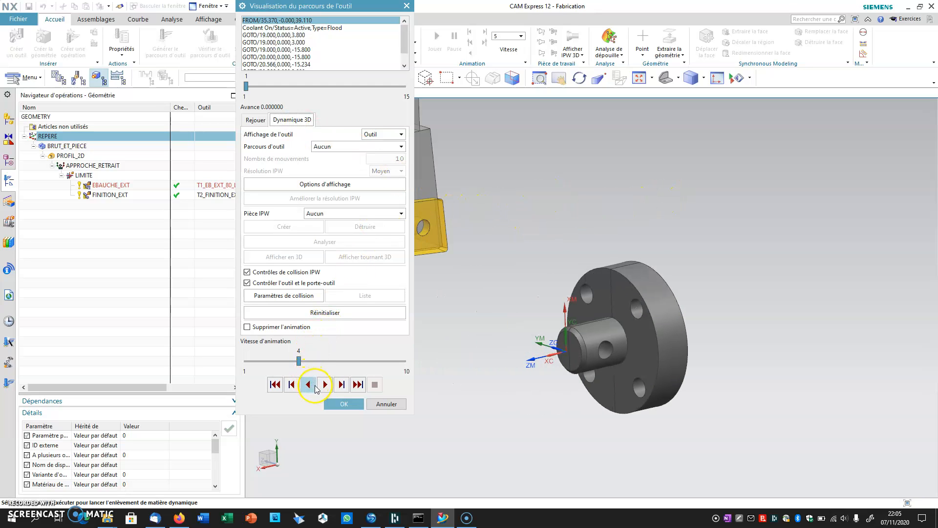
{"action": "left_click", "coordinate": [325, 385]}
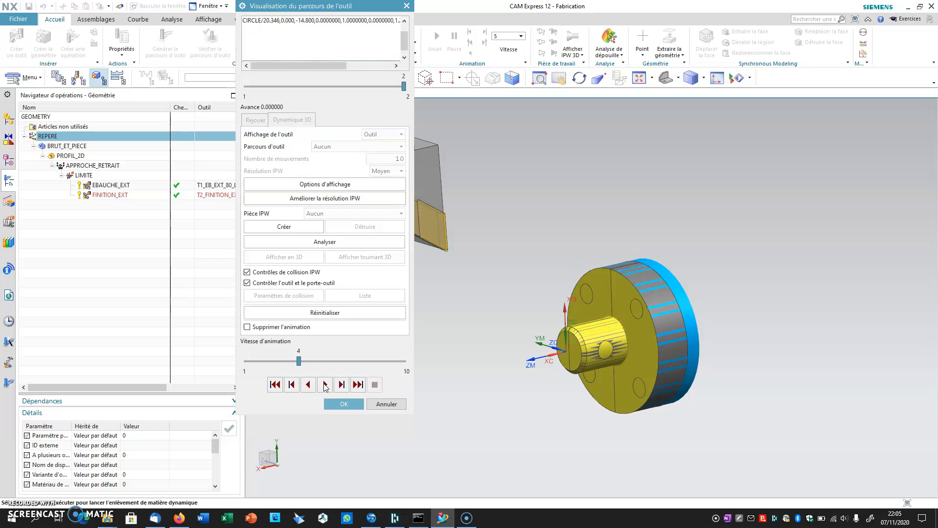
{"action": "left_click", "coordinate": [335, 402]}
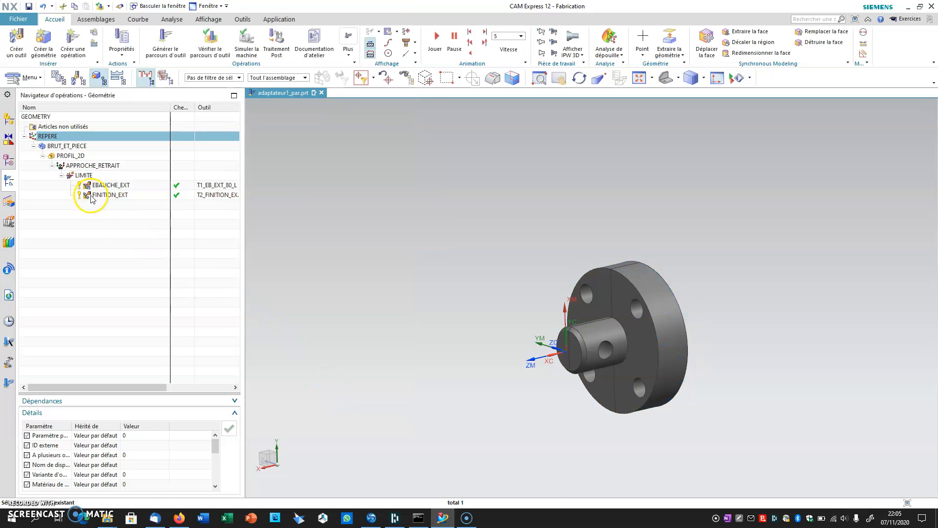
{"action": "middle_click_drag", "start_coordinate": [347, 289], "coordinate": [398, 273]}
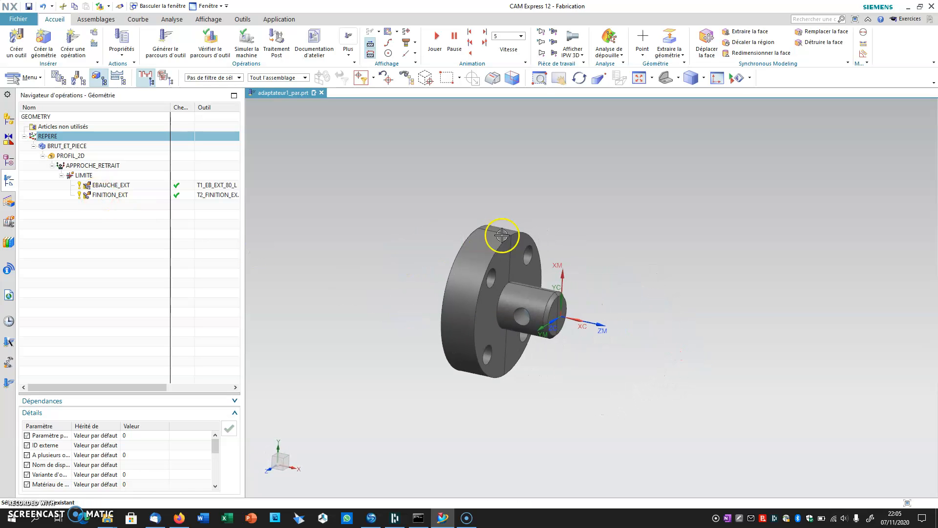
- Measure the diameter of the circular edge at the free end of the adapter's shaft with the simple diameter tool
{"action": "left_click", "coordinate": [865, 33]}
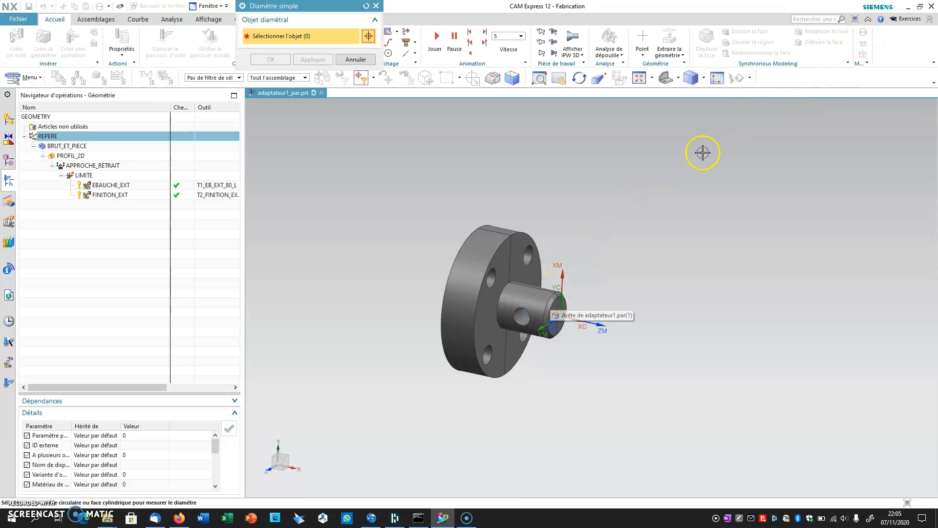
{"action": "left_click", "coordinate": [547, 305]}
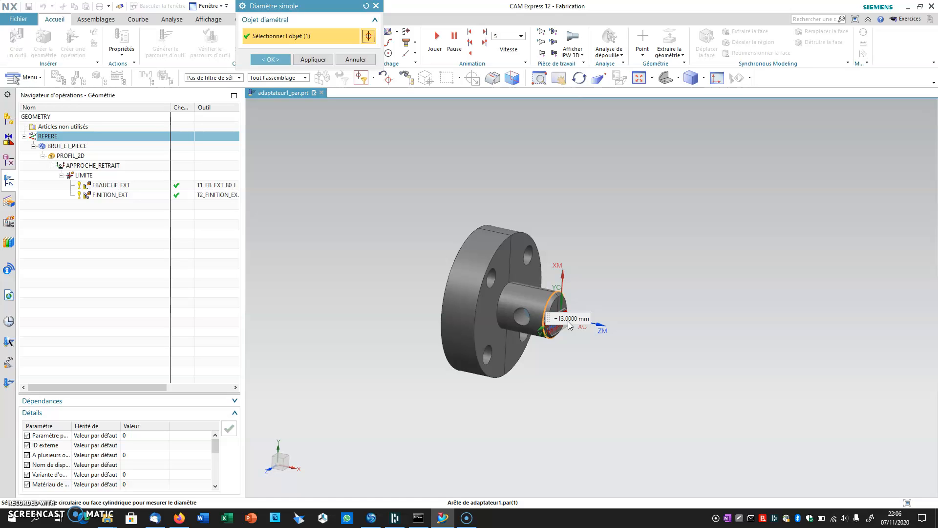
{"action": "left_click", "coordinate": [270, 59]}
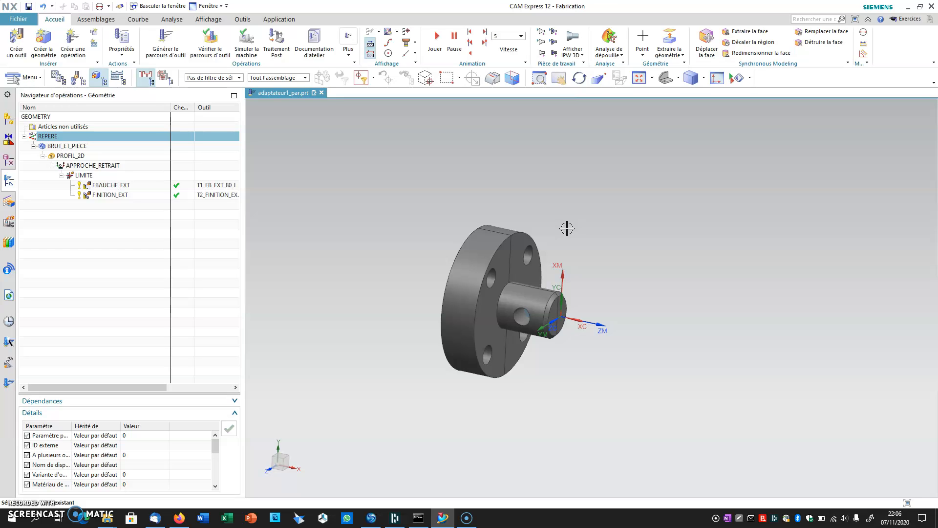
- Resize the shaft's cylindrical face to a diameter slightly above 13 mm, then check the diameter at its end edge
{"action": "left_click", "coordinate": [753, 53]}
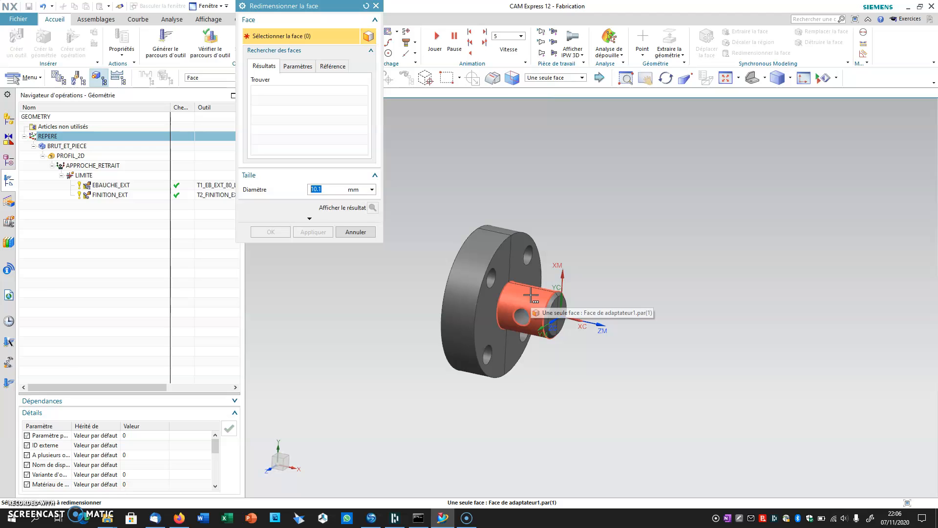
{"action": "left_click", "coordinate": [531, 296]}
{"action": "left_click", "coordinate": [327, 189]}
{"action": "left_click", "coordinate": [327, 189]}
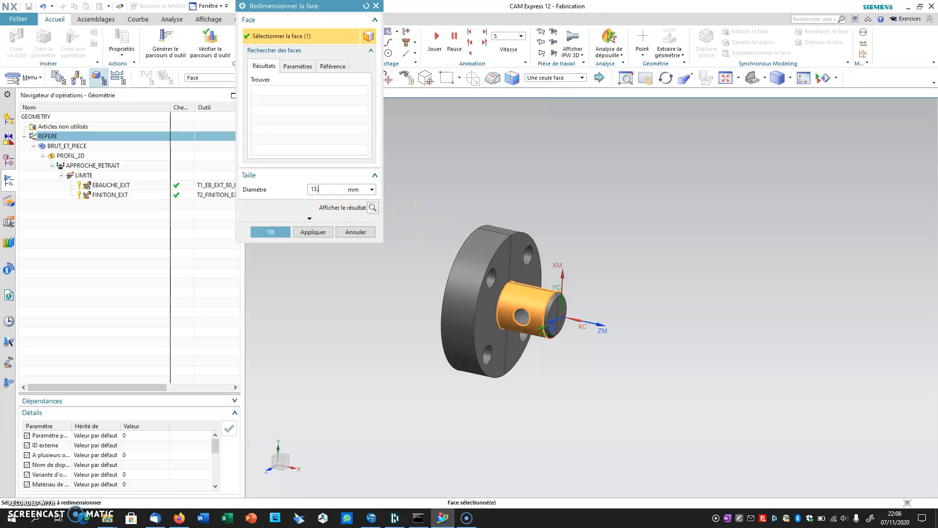
{"action": "left_click", "coordinate": [270, 232]}
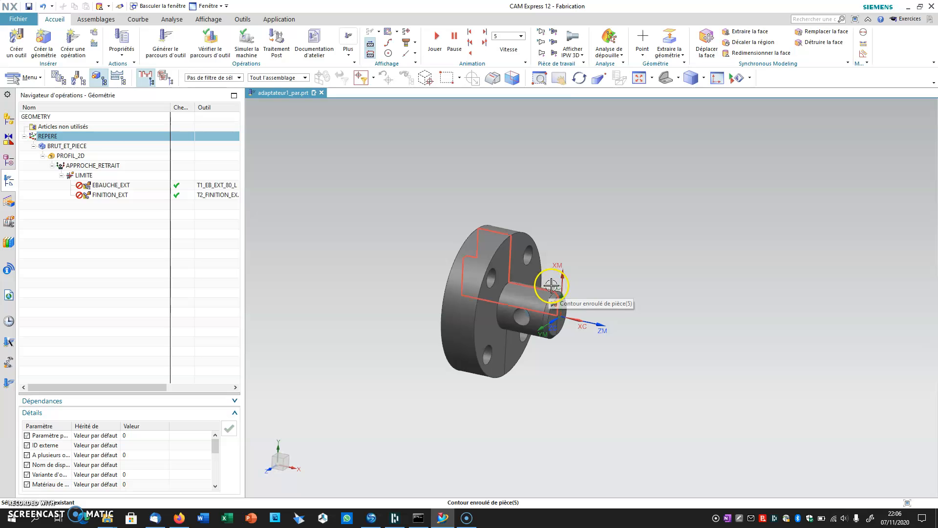
{"action": "left_click", "coordinate": [865, 34]}
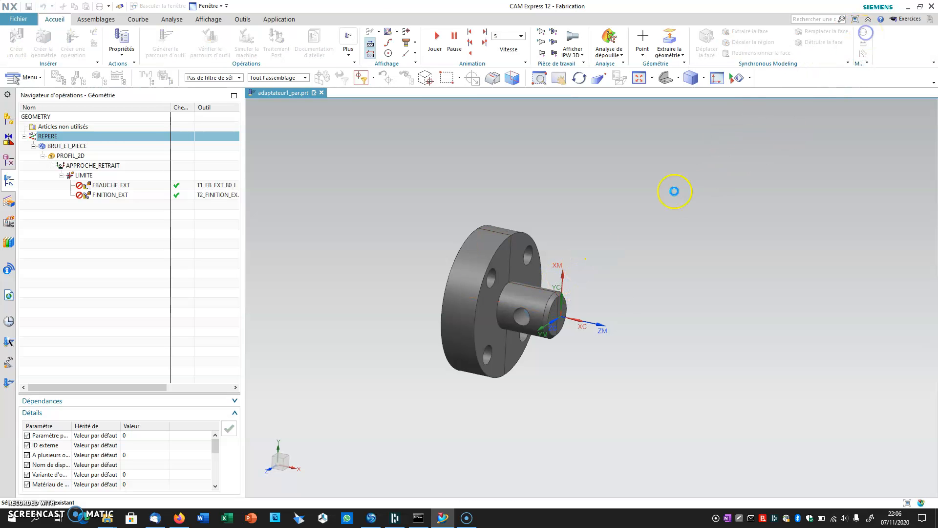
{"action": "left_click", "coordinate": [542, 295]}
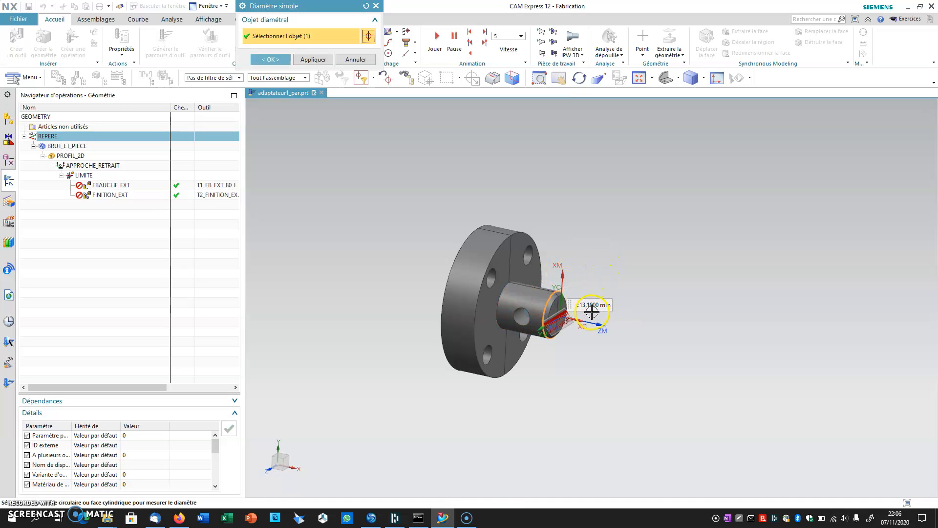
{"action": "left_click", "coordinate": [277, 60]}
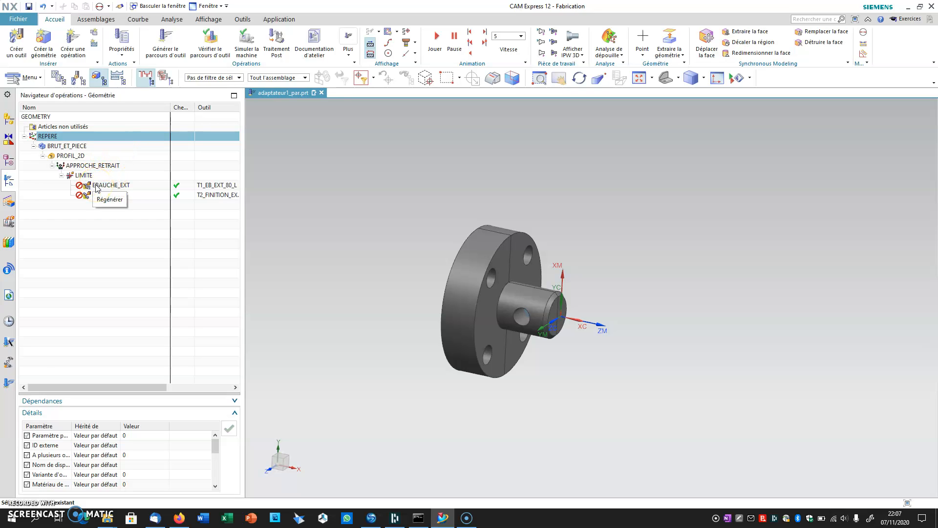
- Regenerate the EBAUCHE_EXT and FINITION_EXT toolpaths under REPERE
{"action": "left_click", "coordinate": [162, 42]}
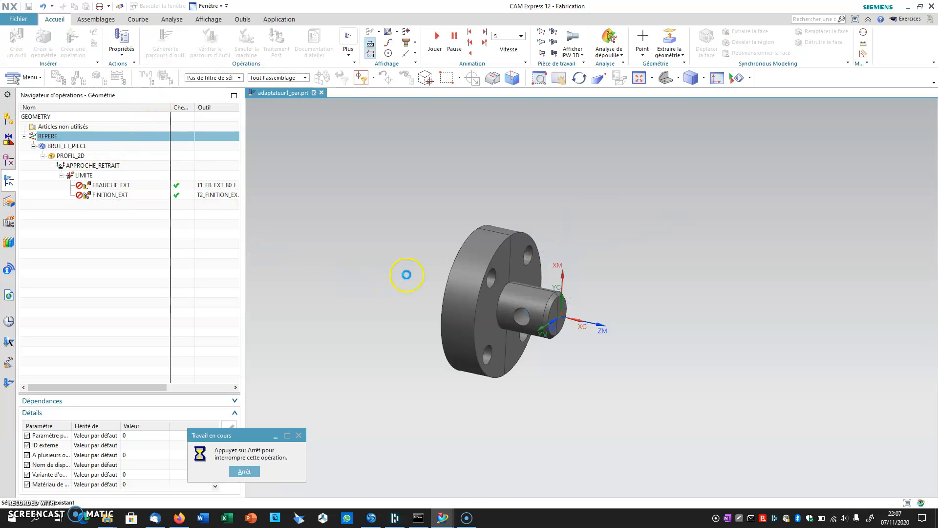
{"action": "left_click", "coordinate": [408, 277]}
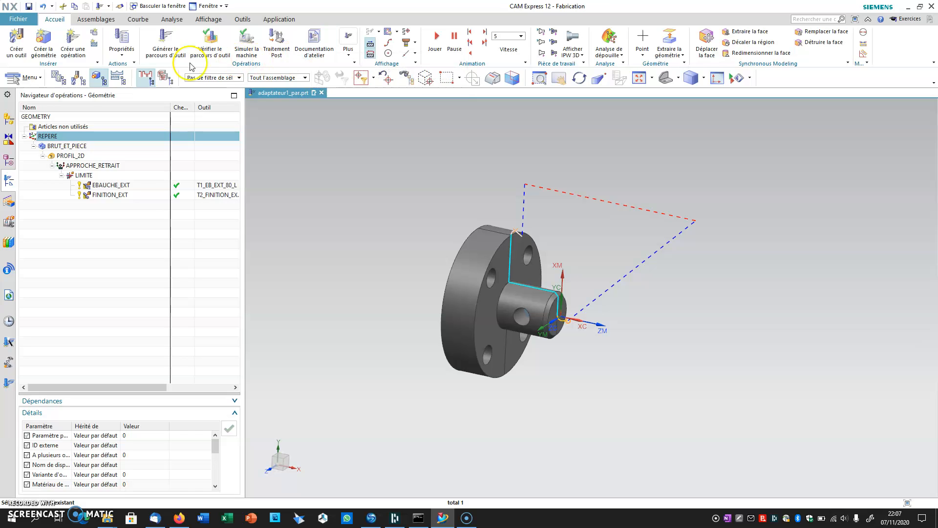
- Generate the Phase d'usinage TOURNAGE workshop documentation for program 1 from the program order view, and review the report
{"action": "left_click", "coordinate": [62, 82]}
{"action": "left_click", "coordinate": [42, 141]}
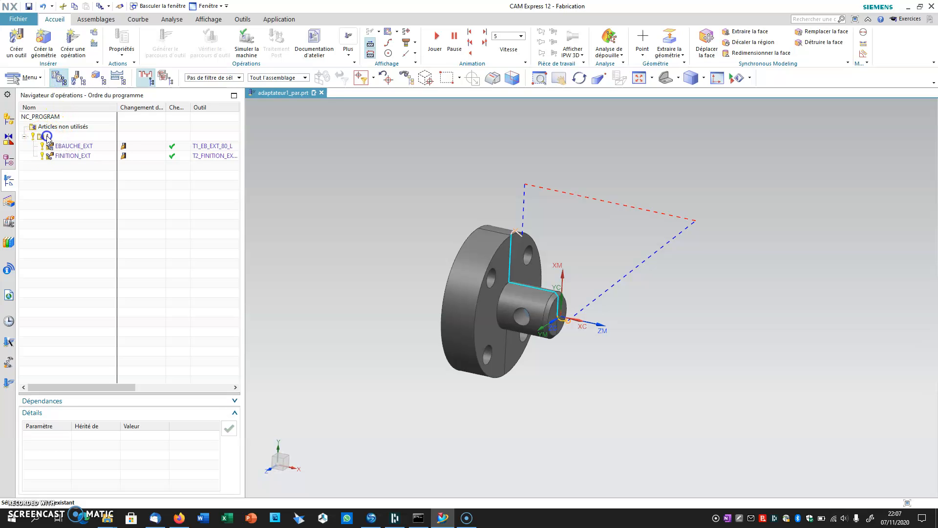
{"action": "left_click", "coordinate": [312, 40]}
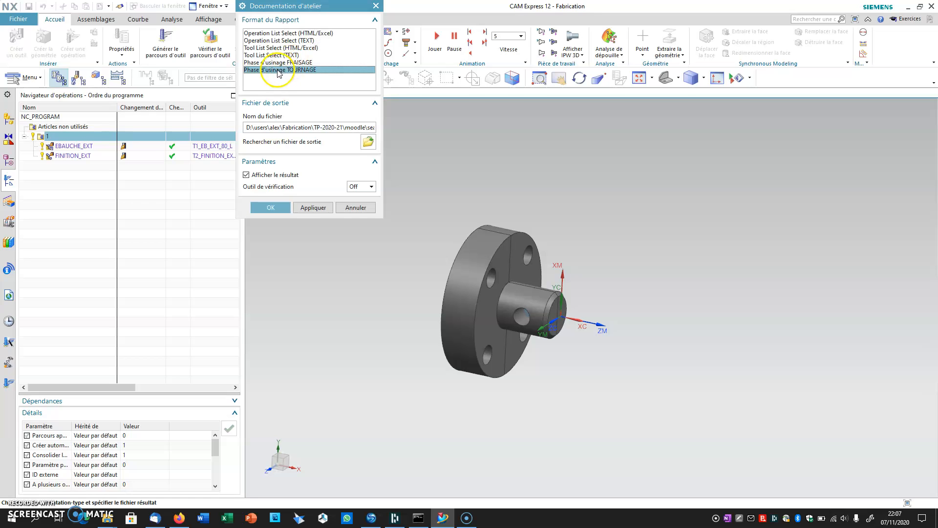
{"action": "left_click", "coordinate": [270, 209]}
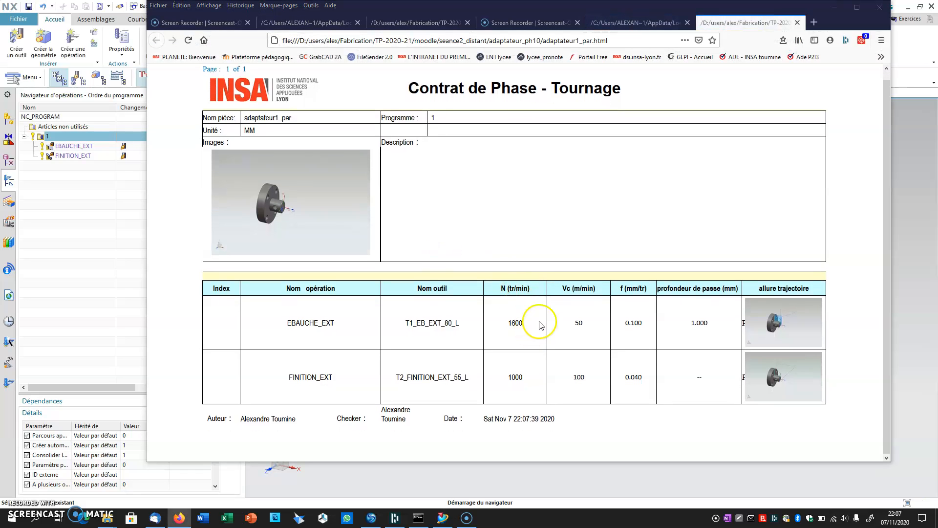
{"action": "scroll", "coordinate": [577, 325], "scroll_direction": "up", "scroll_amount": 1}
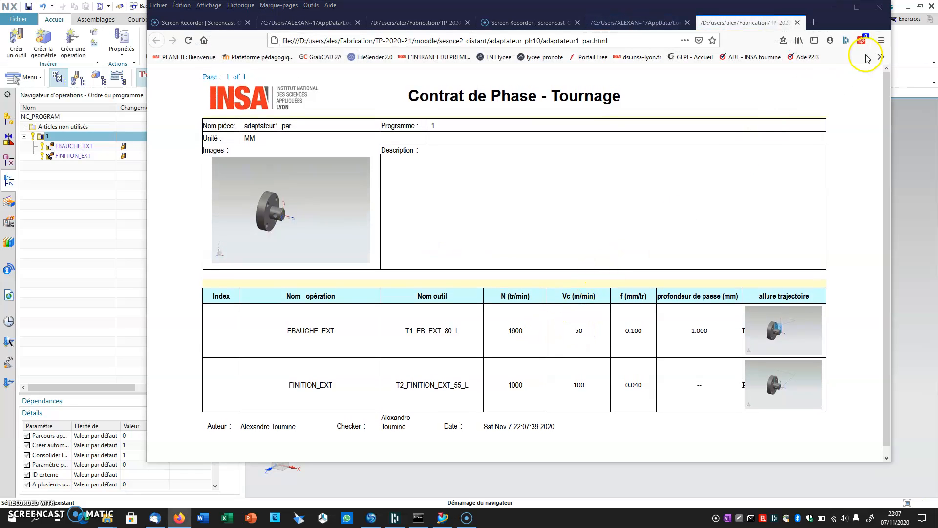
{"action": "left_click", "coordinate": [838, 8]}
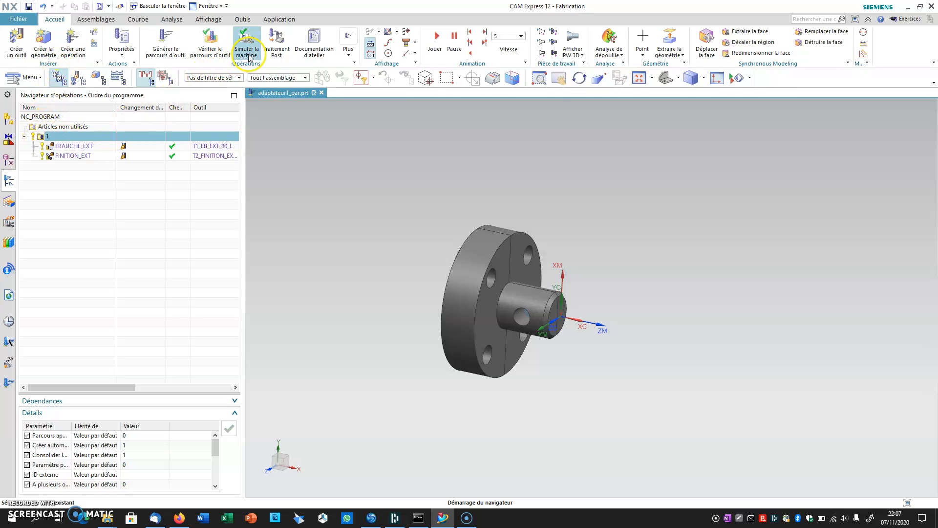
- Post-process program 1 with the TOUR_CN_au_diametre post-processor to a txt file, close the code listing and save the part
{"action": "left_click", "coordinate": [277, 46]}
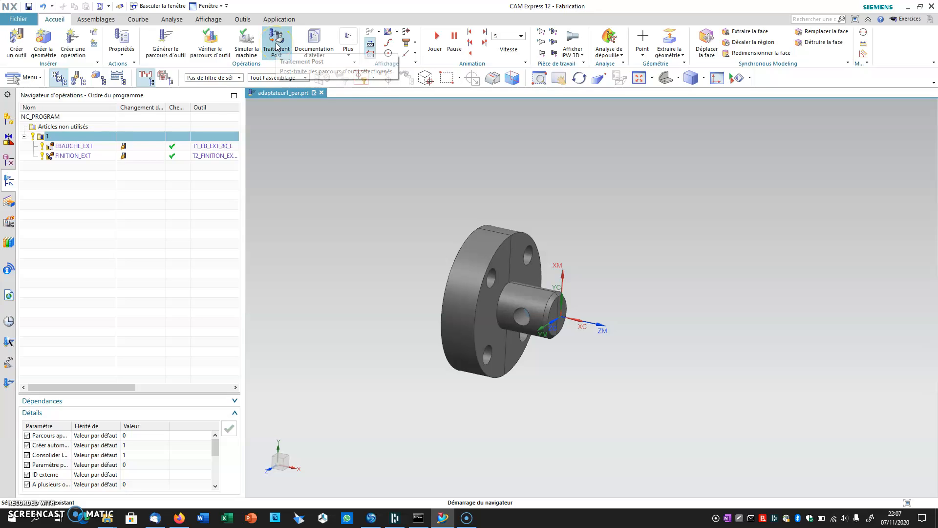
{"action": "left_click", "coordinate": [254, 49]}
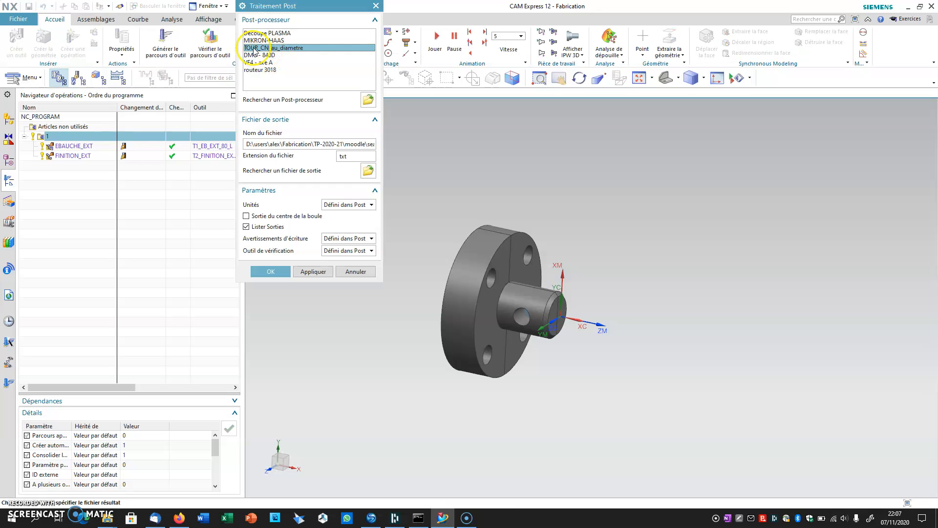
{"action": "left_click", "coordinate": [272, 272]}
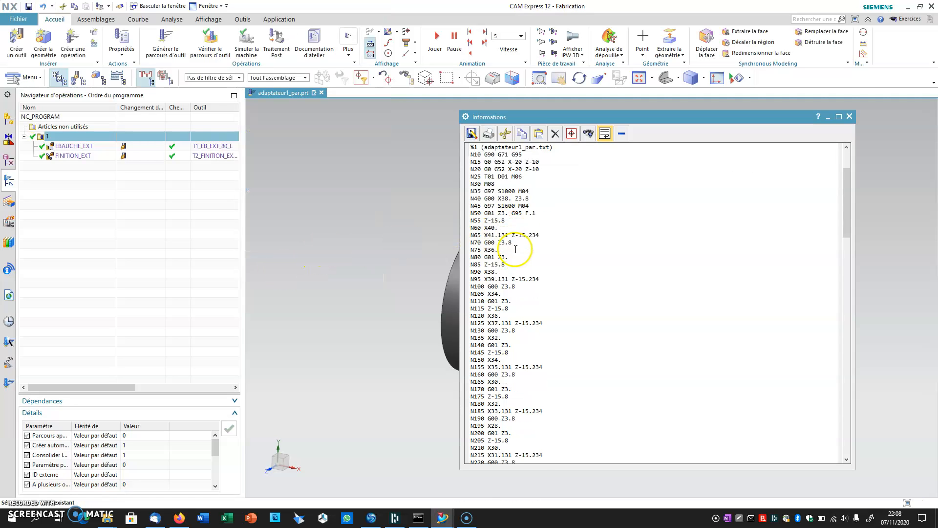
{"action": "left_click", "coordinate": [851, 116]}
{"action": "left_click", "coordinate": [29, 7]}
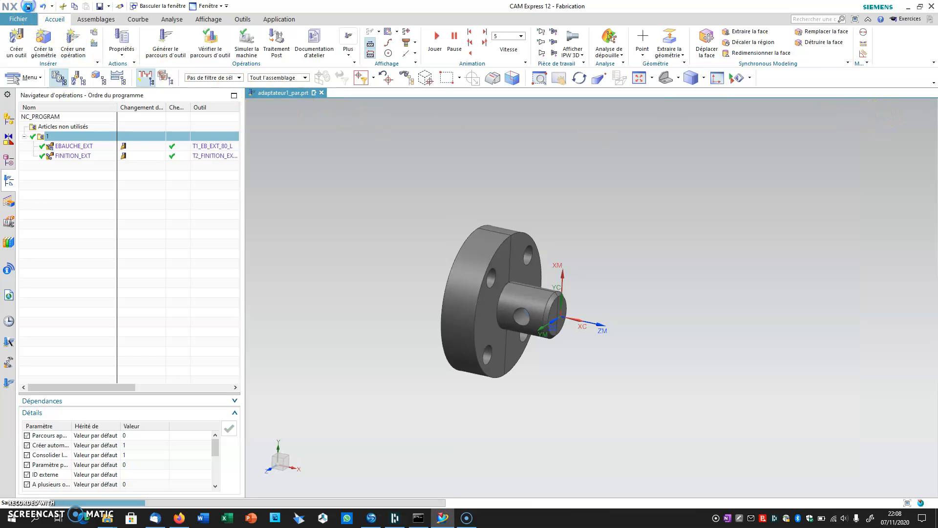
- Switch to the adaptateur_ph10 folder in File Explorer and select the NC program file adaptateur1_par.txt
{"action": "mouse_move", "coordinate": [105, 524]}
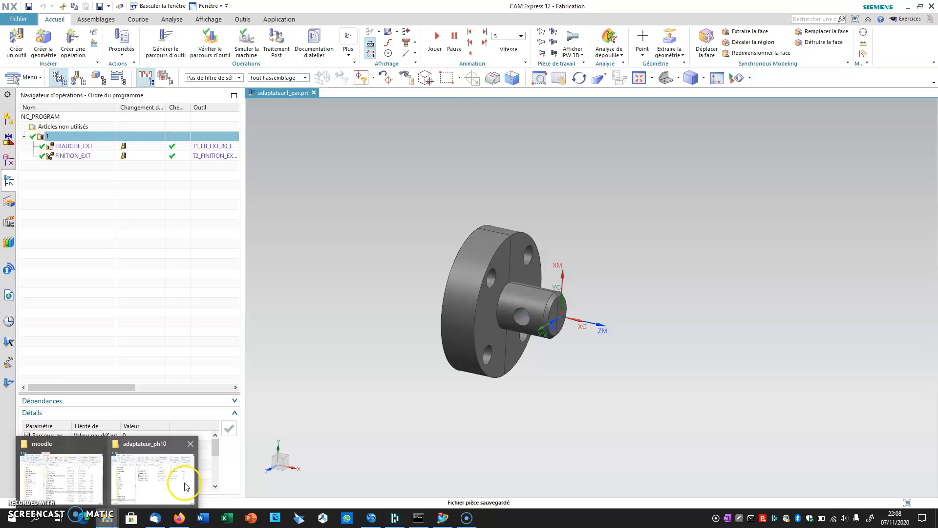
{"action": "left_click", "coordinate": [182, 474]}
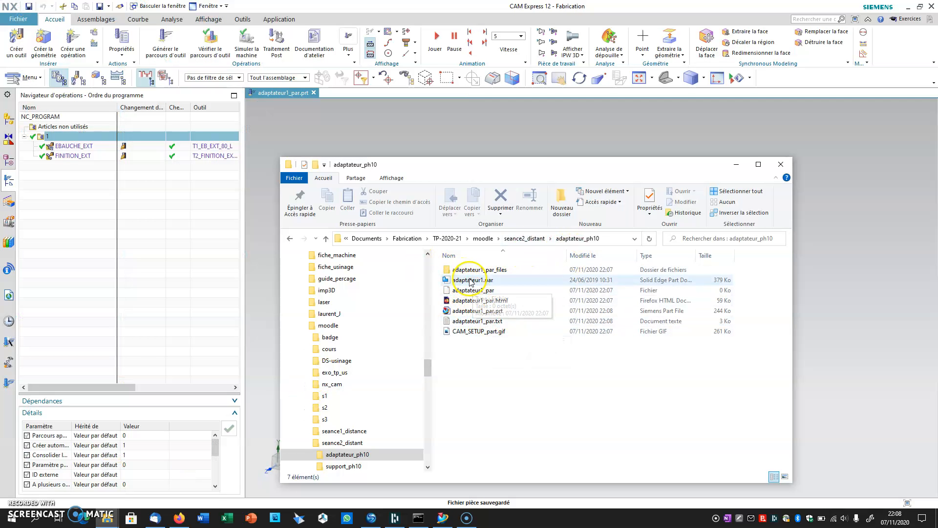
{"action": "left_click", "coordinate": [476, 321]}
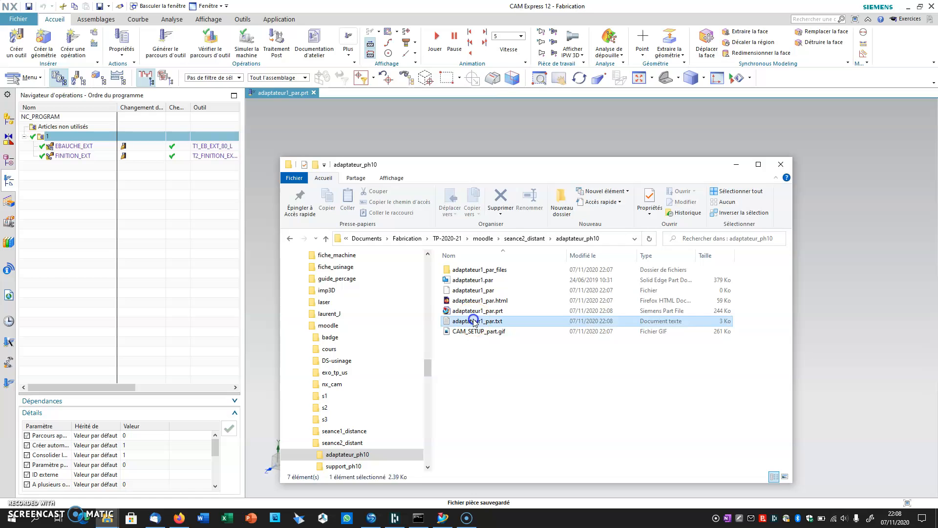